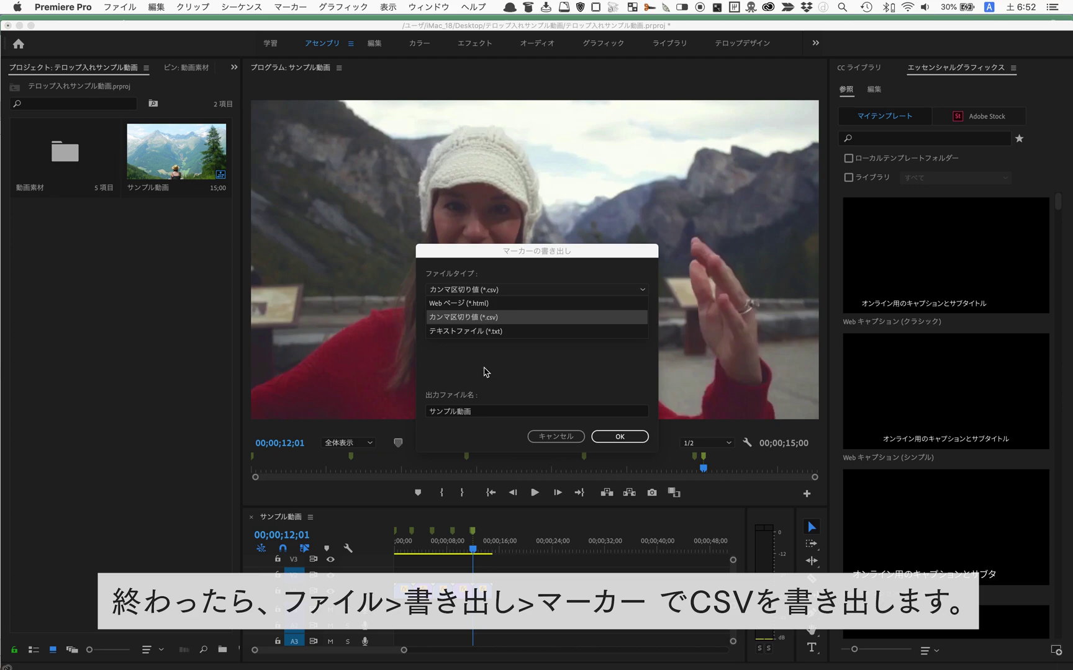
# Export the sequence markers as a CSV file named サンプル動画マーカー and dismiss the completion message.
pyautogui.click(486, 411)
pyautogui.write('まーかー')
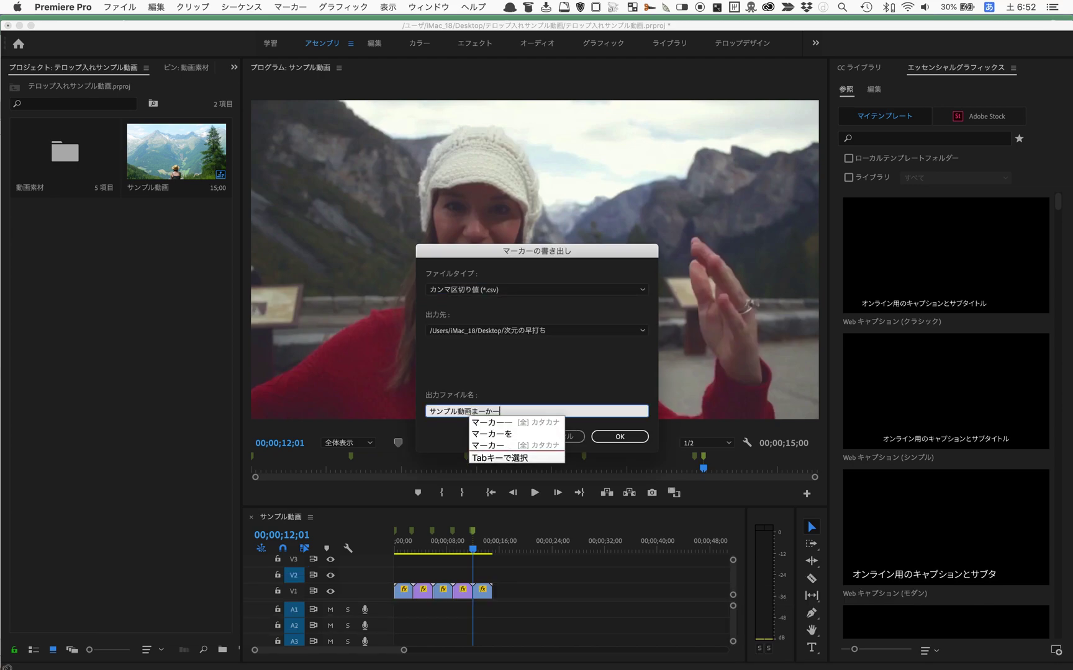
pyautogui.press('space')
pyautogui.press('Return')
pyautogui.click(620, 437)
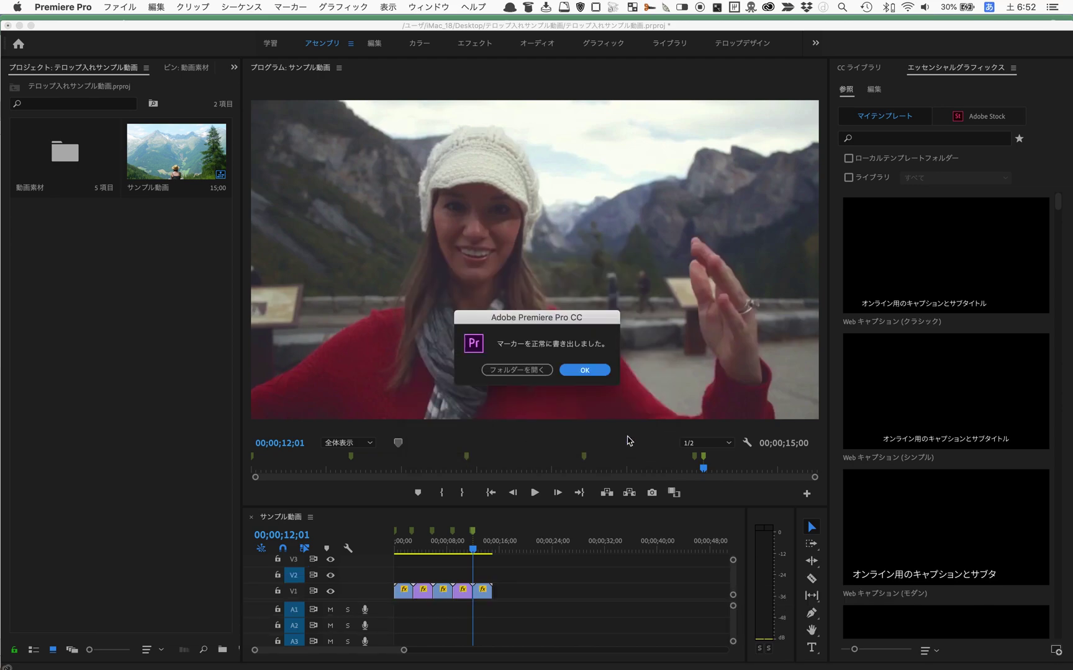
pyautogui.click(595, 369)
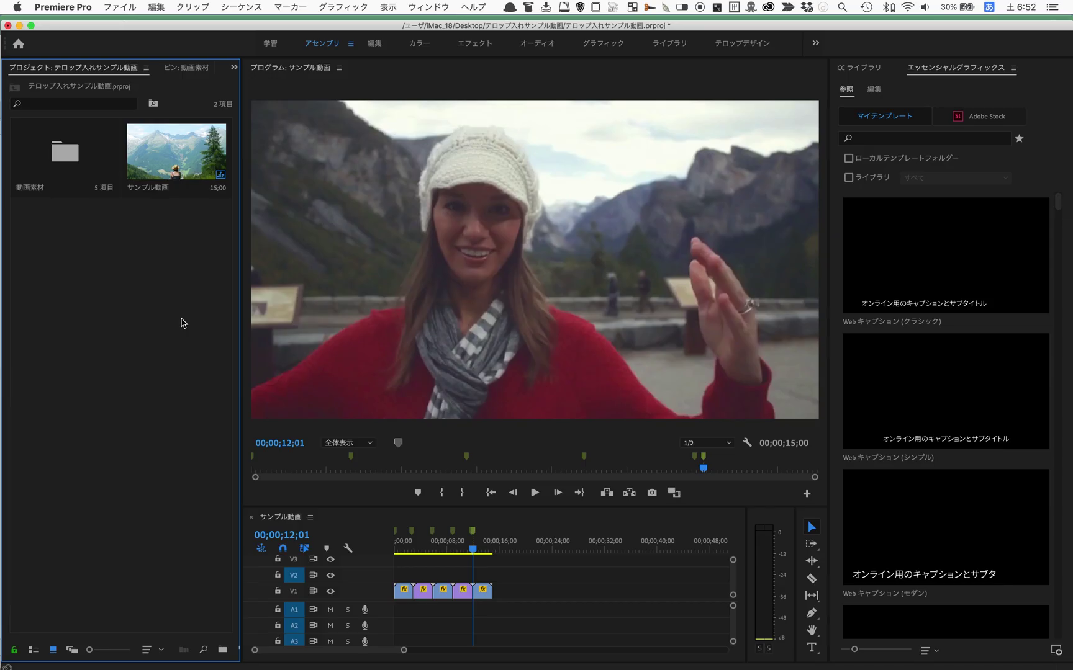
# Switch to Finder and open the 次元の早打ち workbook in Excel.
pyautogui.press('super+Tab')
pyautogui.press('super+Tab')
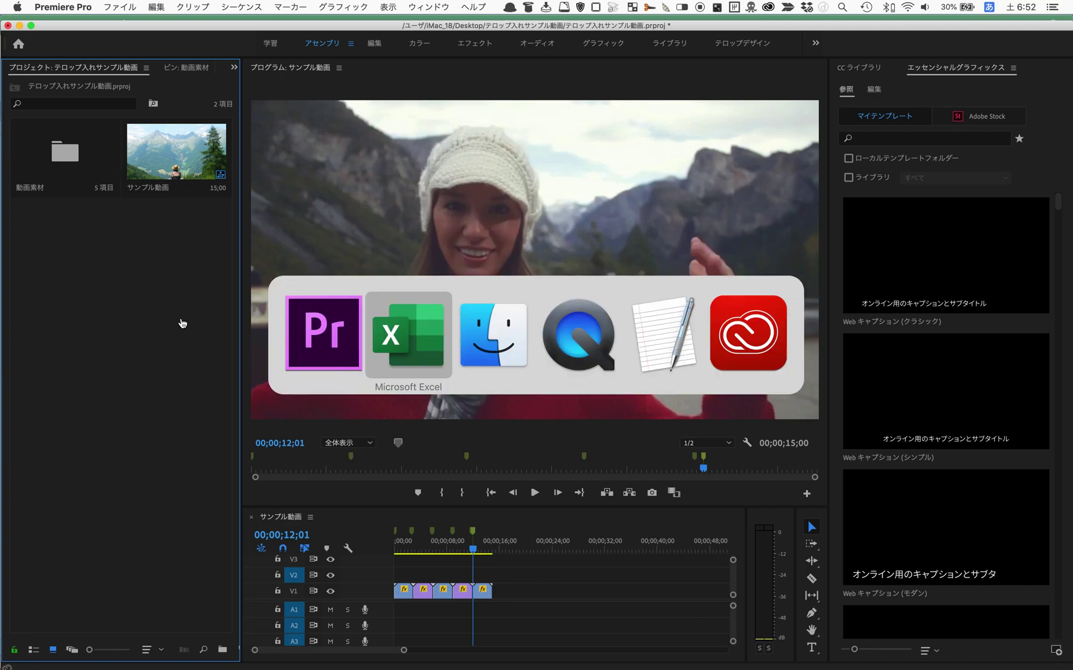
pyautogui.click(703, 288)
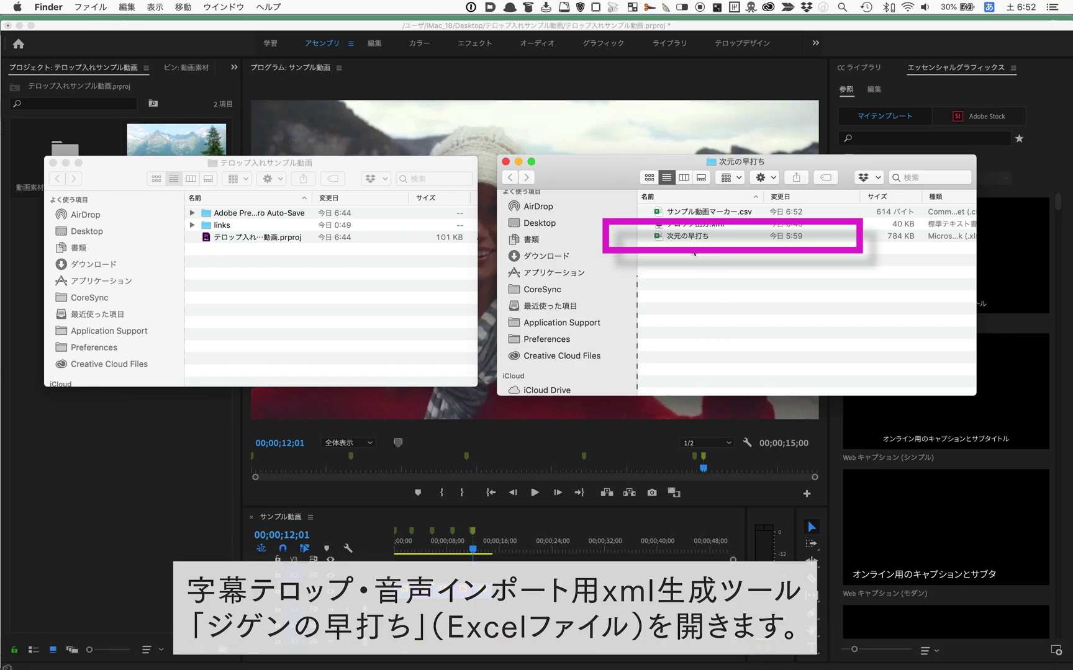
pyautogui.doubleClick(691, 238)
pyautogui.click(683, 266)
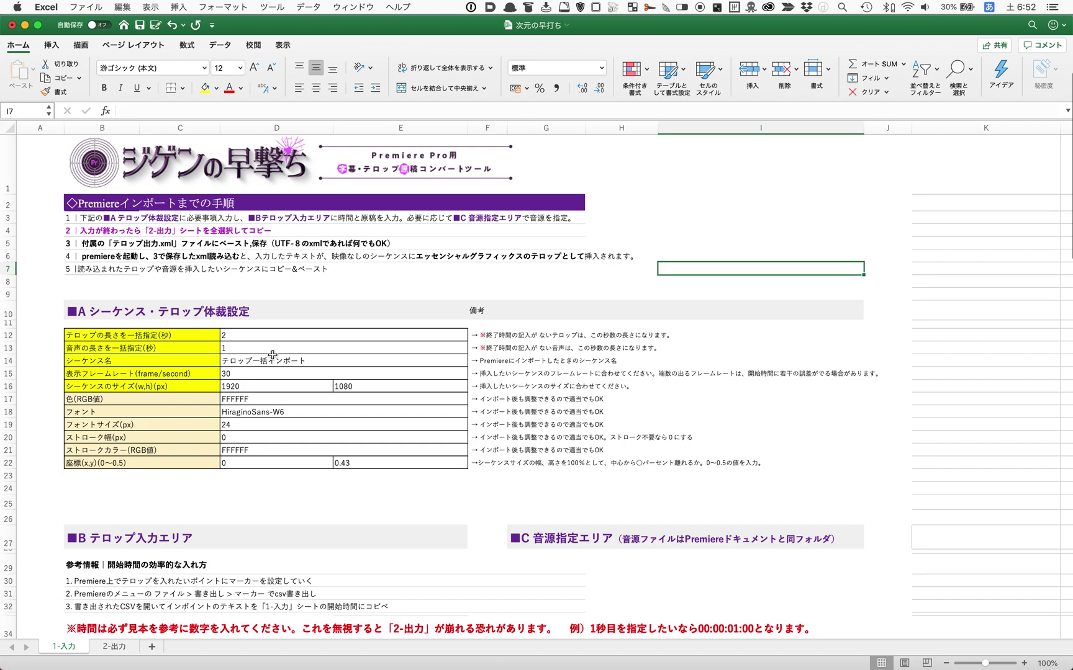
# Switch to Premiere Pro and check the timebase and frame size in the sequence settings of サンプル動画.
pyautogui.scroll(-2, 268, 359)
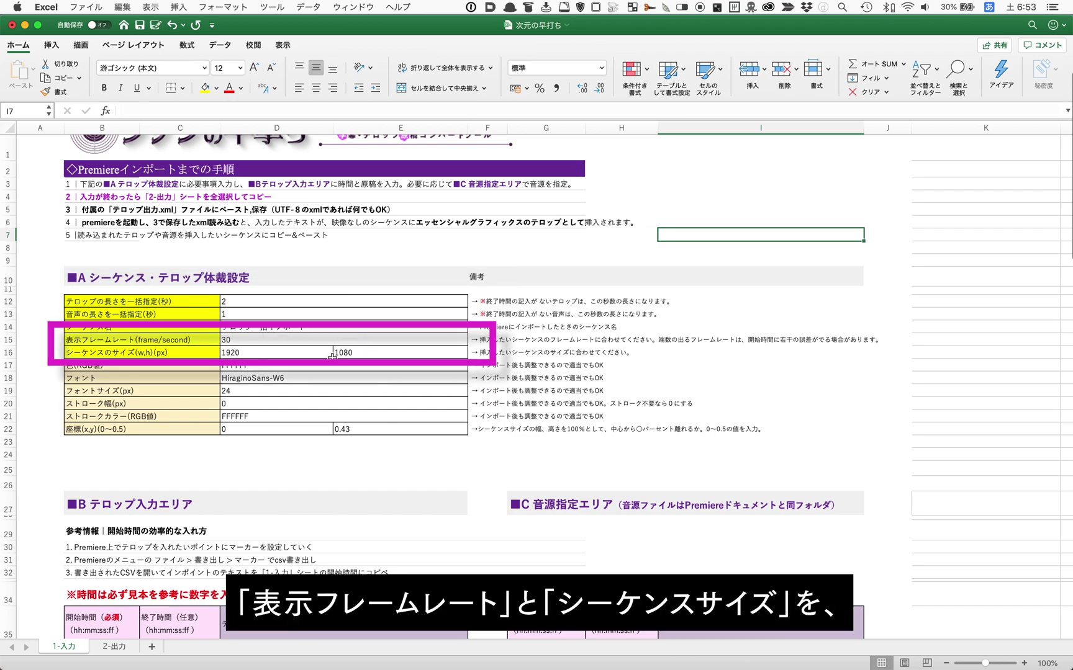
pyautogui.press('super+Tab')
pyautogui.press('super+Tab')
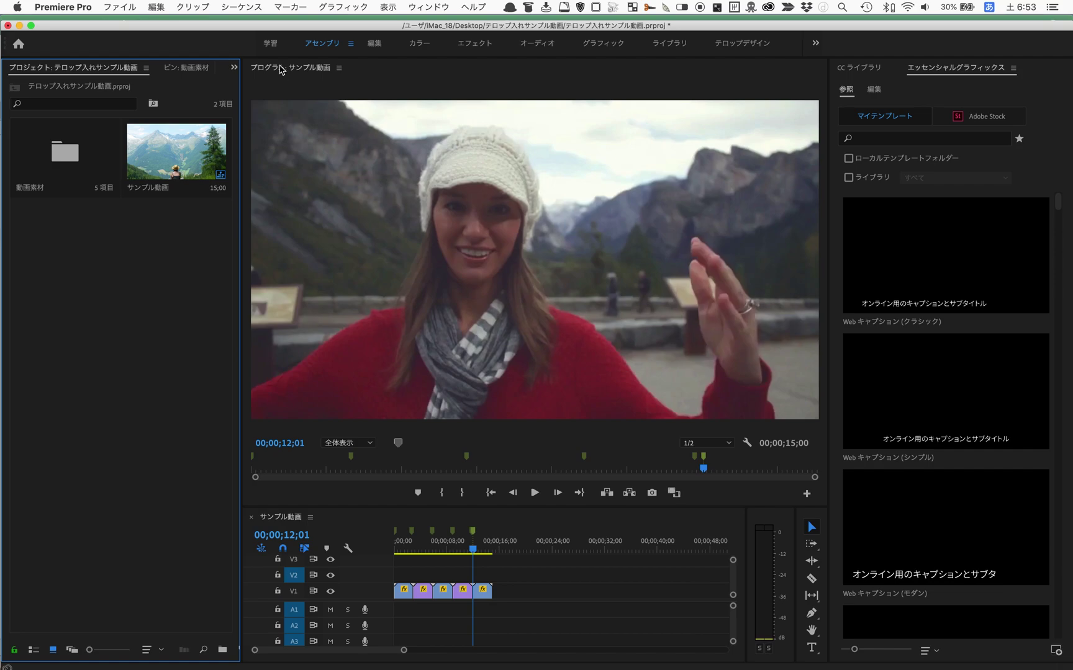
pyautogui.click(176, 167)
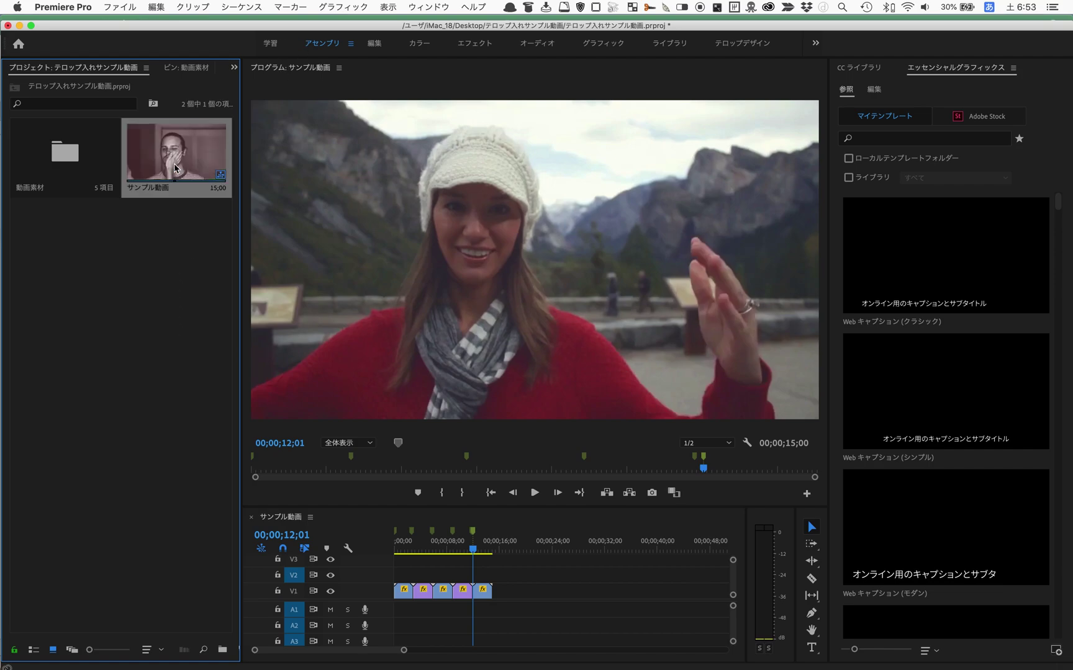
pyautogui.click(236, 7)
pyautogui.click(239, 23)
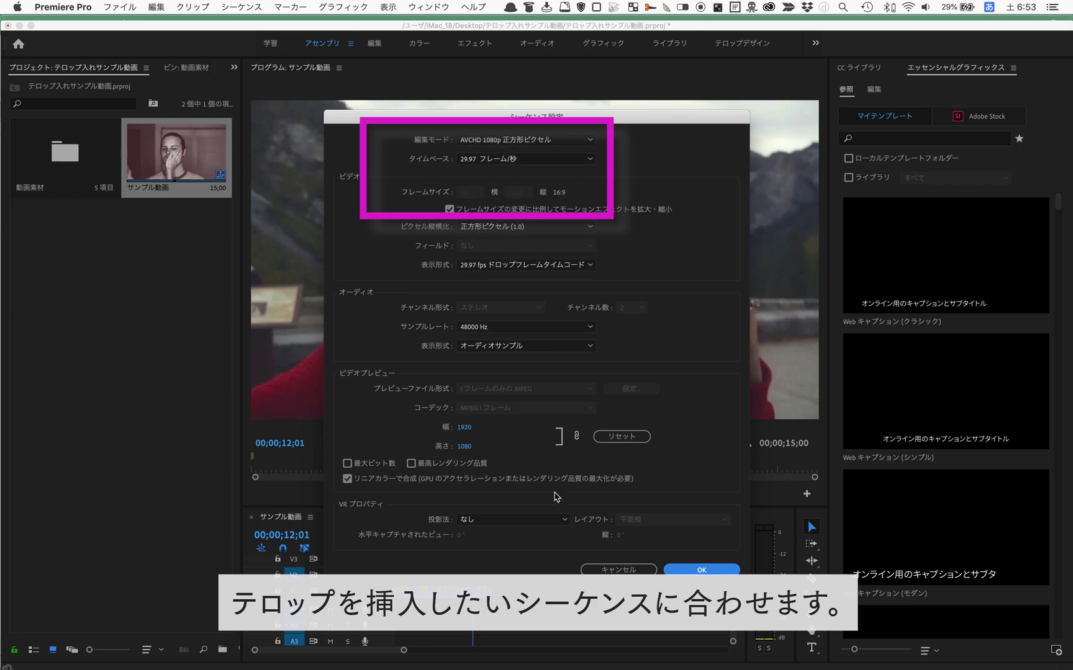
pyautogui.click(680, 571)
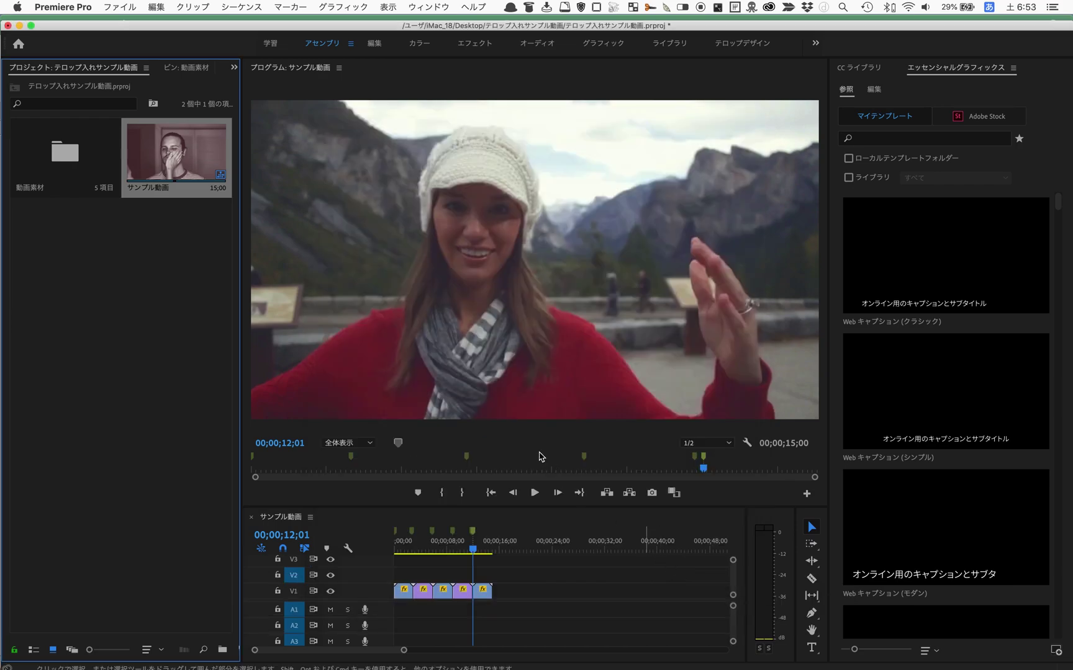
# Return to the Excel workbook and set 表示フレームレート in section A to 29.97.
pyautogui.press('super+Tab')
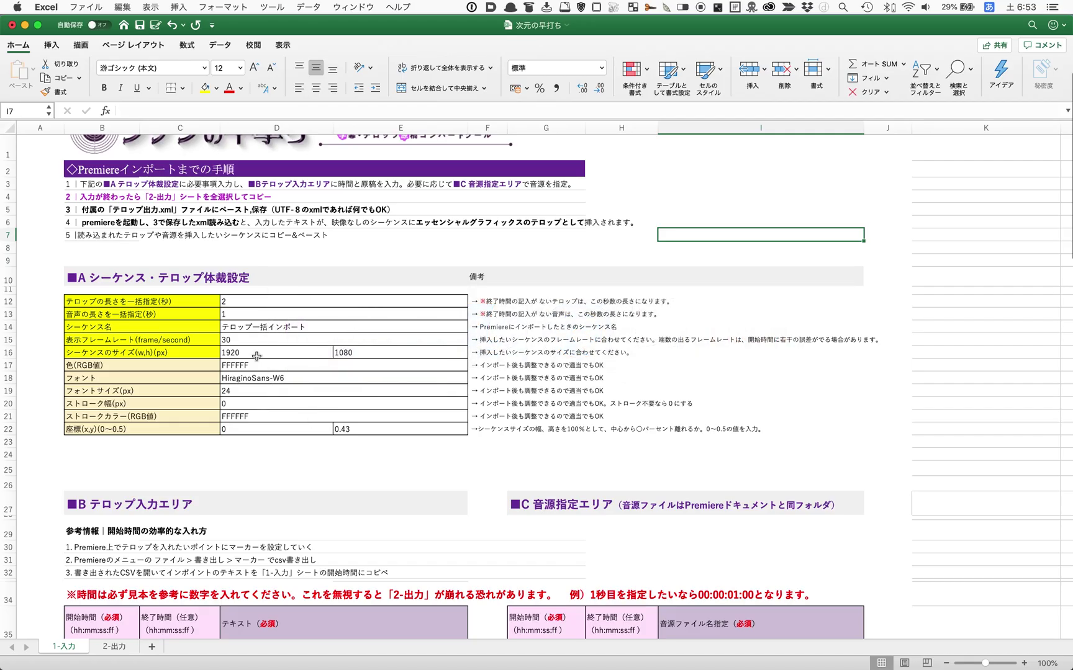
pyautogui.doubleClick(232, 342)
pyautogui.press('BackSpace')
pyautogui.press('BackSpace')
pyautogui.write('29')
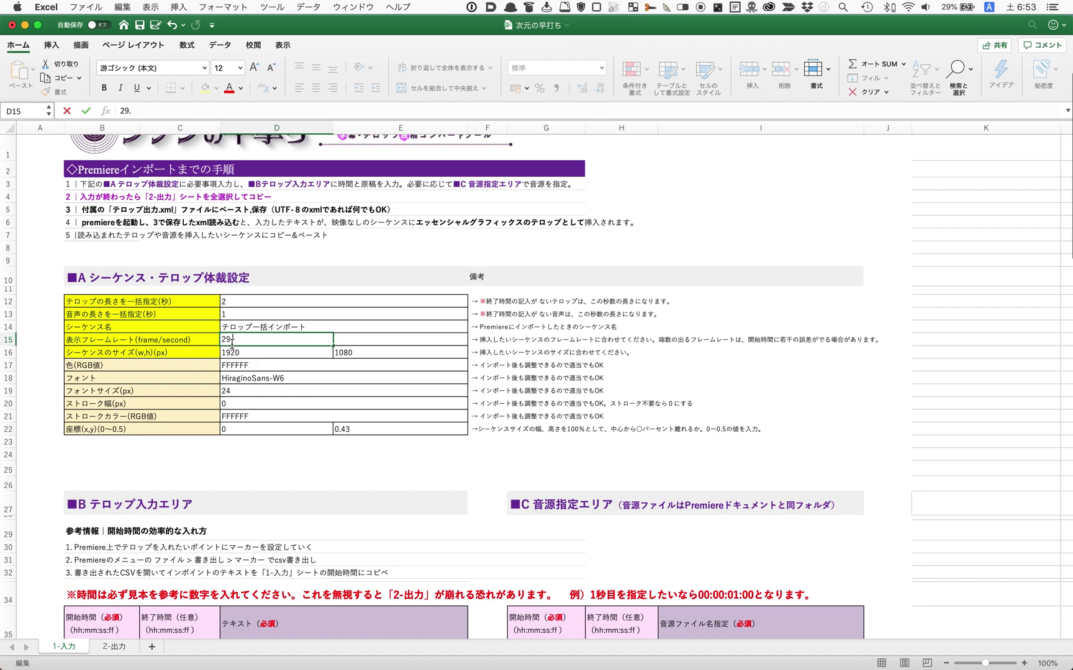
pyautogui.write('.97')
pyautogui.press('Return')
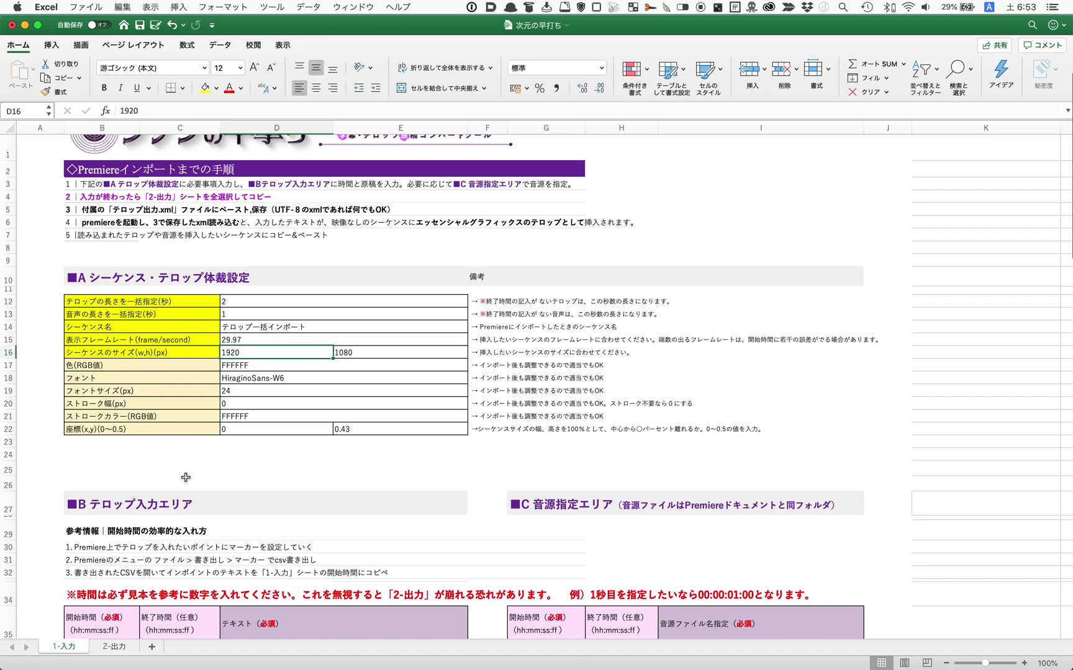
# Switch to Finder and open the exported サンプル動画マーカー.csv file in Excel.
pyautogui.scroll(-5, 185, 478)
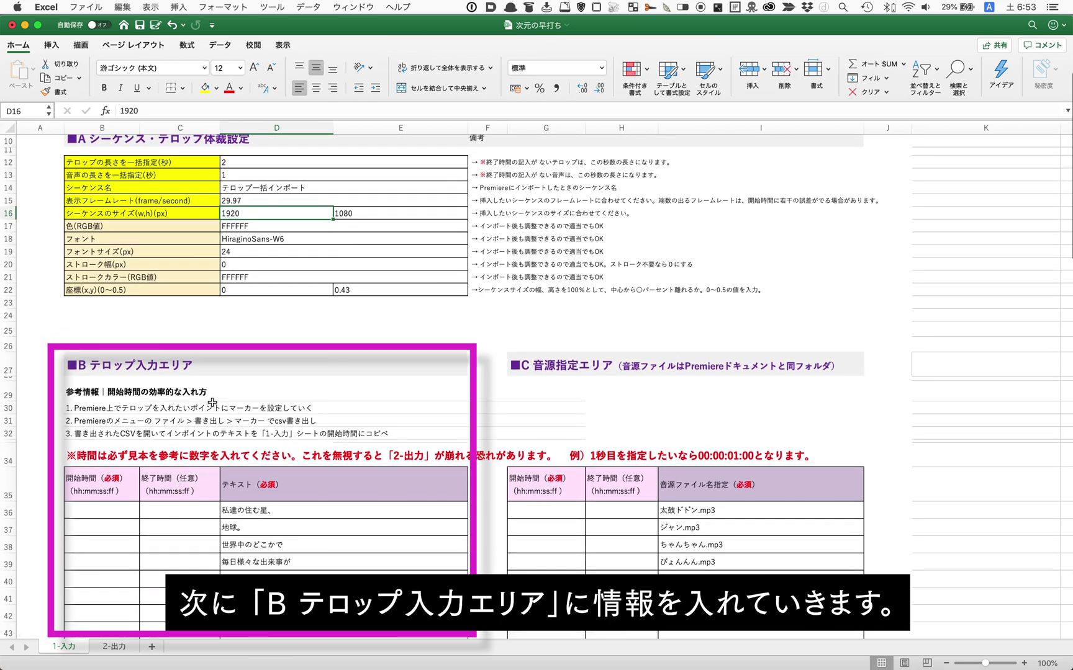
pyautogui.press('super+Tab')
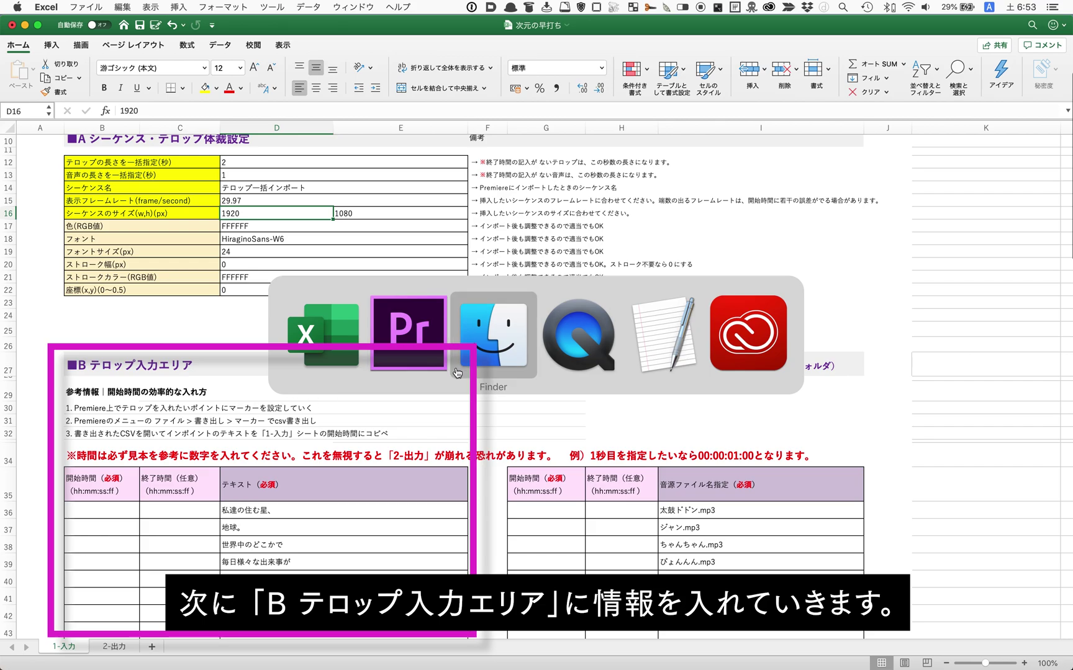
pyautogui.click(492, 364)
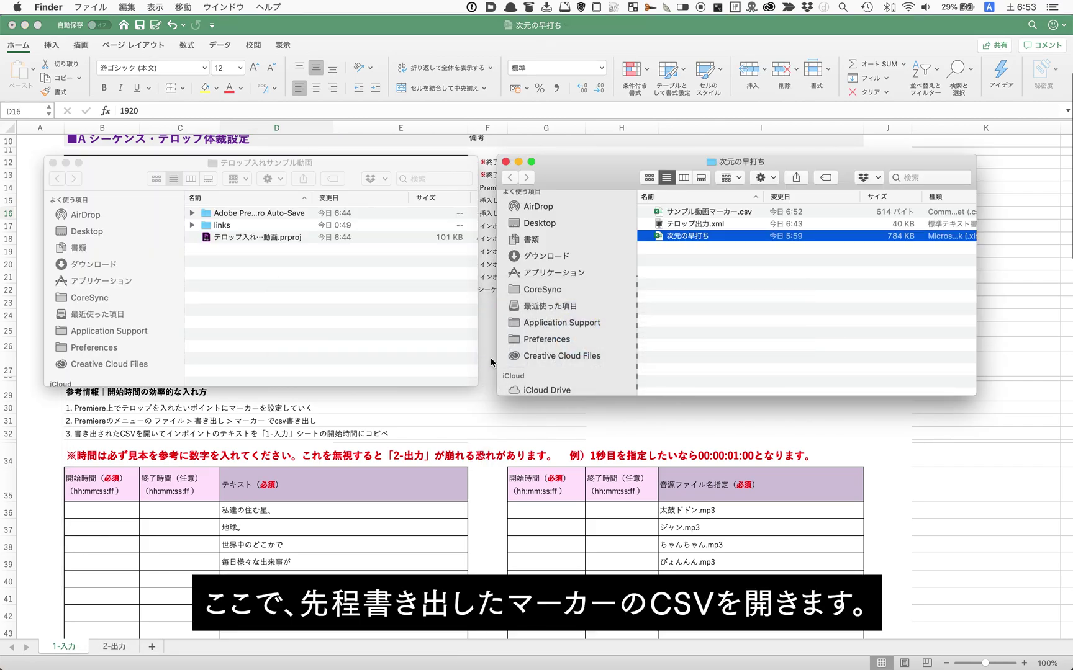
pyautogui.click(707, 277)
pyautogui.doubleClick(702, 211)
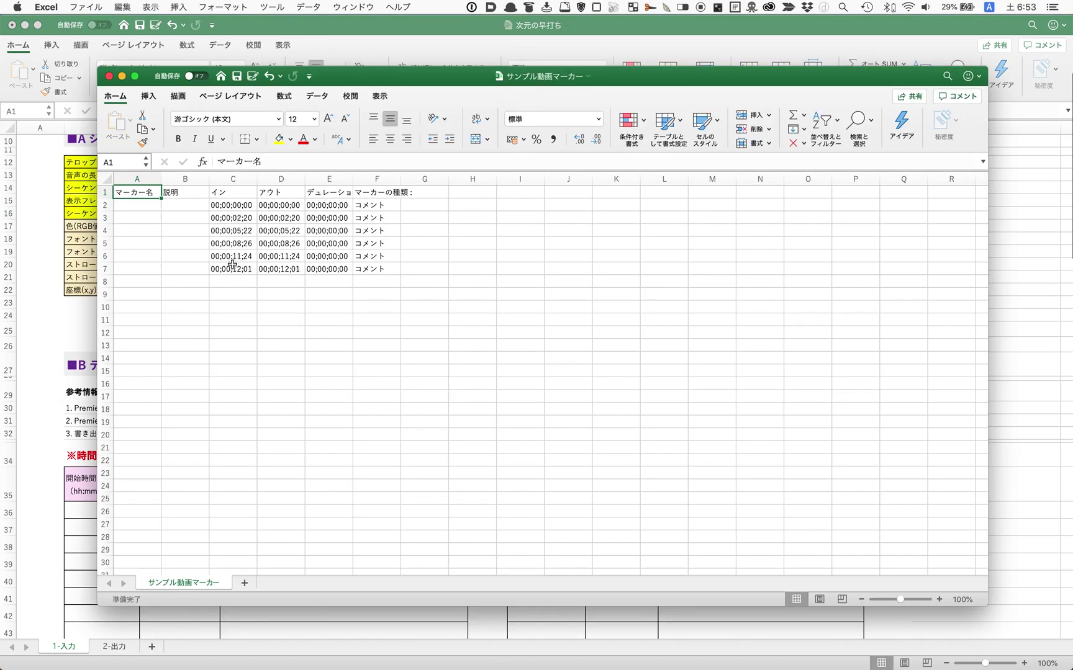
# Copy the イン timecodes C2:C7 from the marker CSV and paste them into the 開始時間 column of area B, starting at B36.
pyautogui.moveTo(227, 206); pyautogui.dragTo(228, 267)
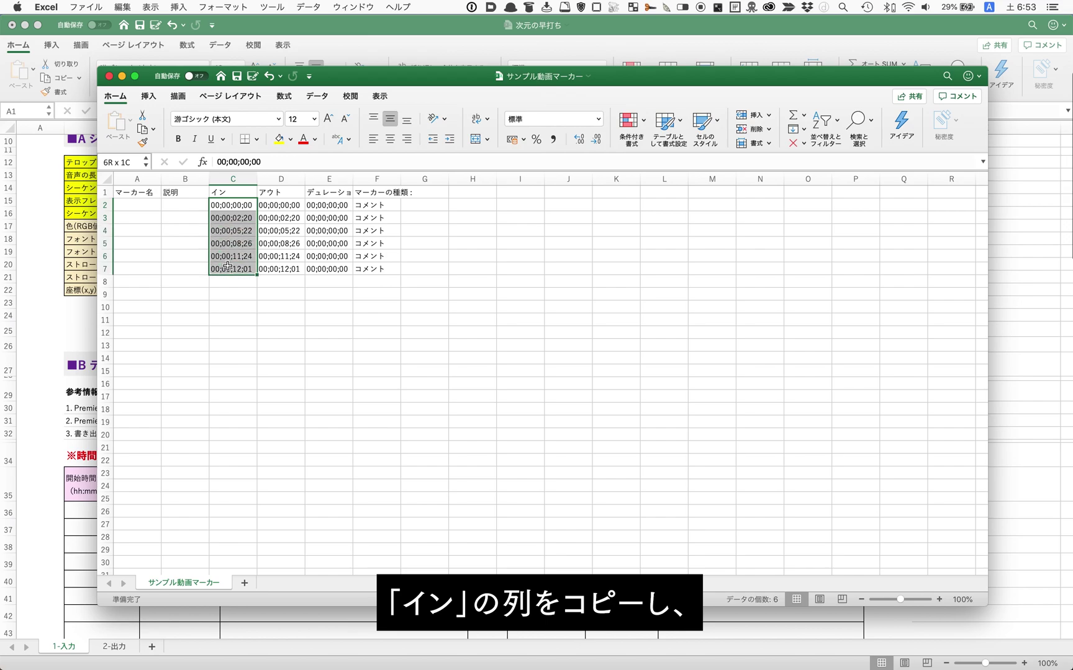
pyautogui.press('cmd+c')
pyautogui.click(251, 404)
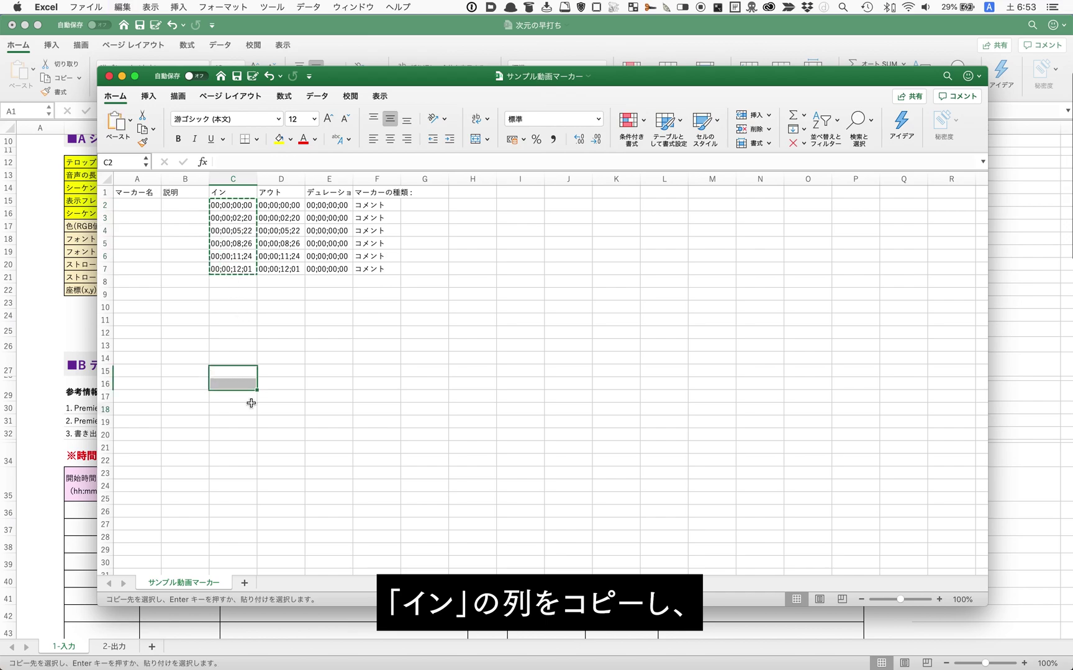
pyautogui.click(74, 512)
pyautogui.click(92, 510)
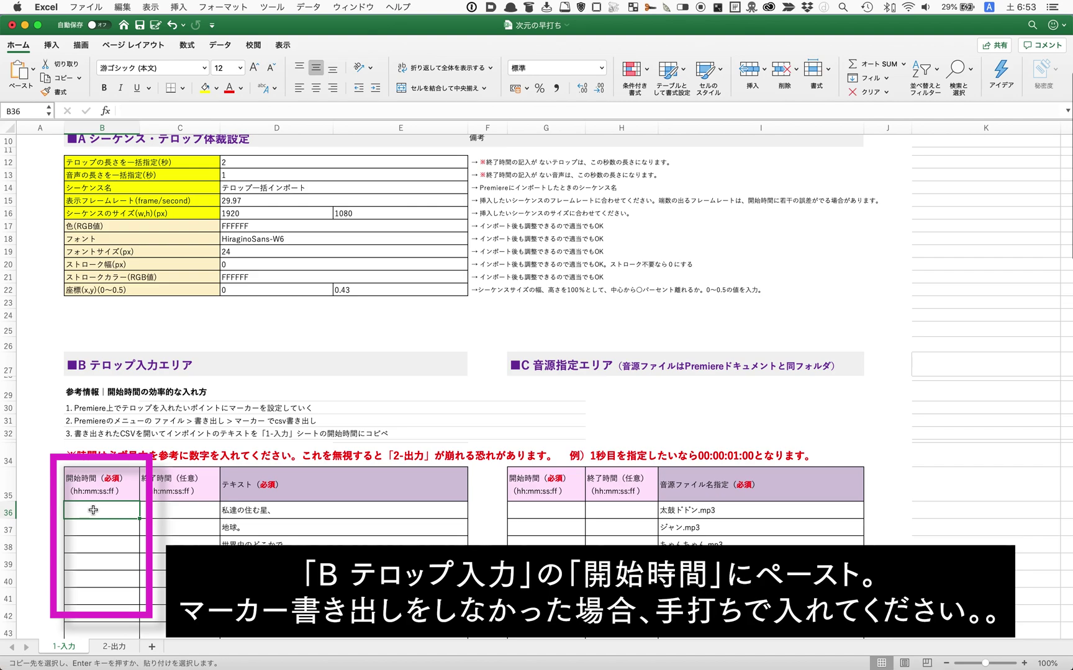
pyautogui.press('super+v')
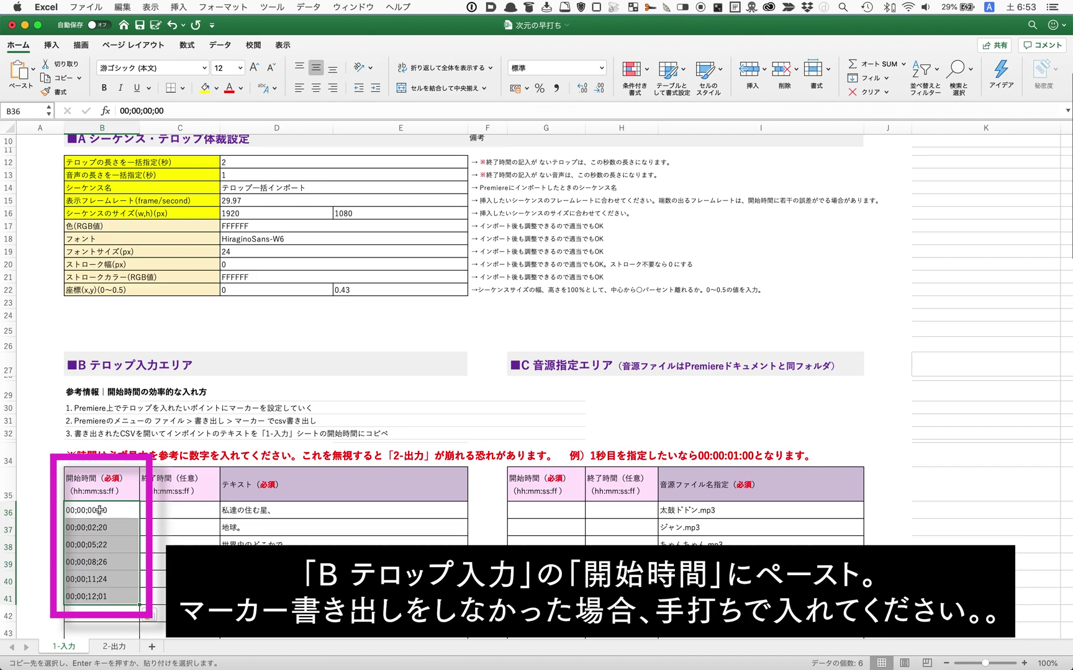
# Paste the same timecodes into area C's 開始時間 column from G36 and clear the surplus timecodes in row 41 of both areas.
pyautogui.click(525, 521)
pyautogui.click(536, 512)
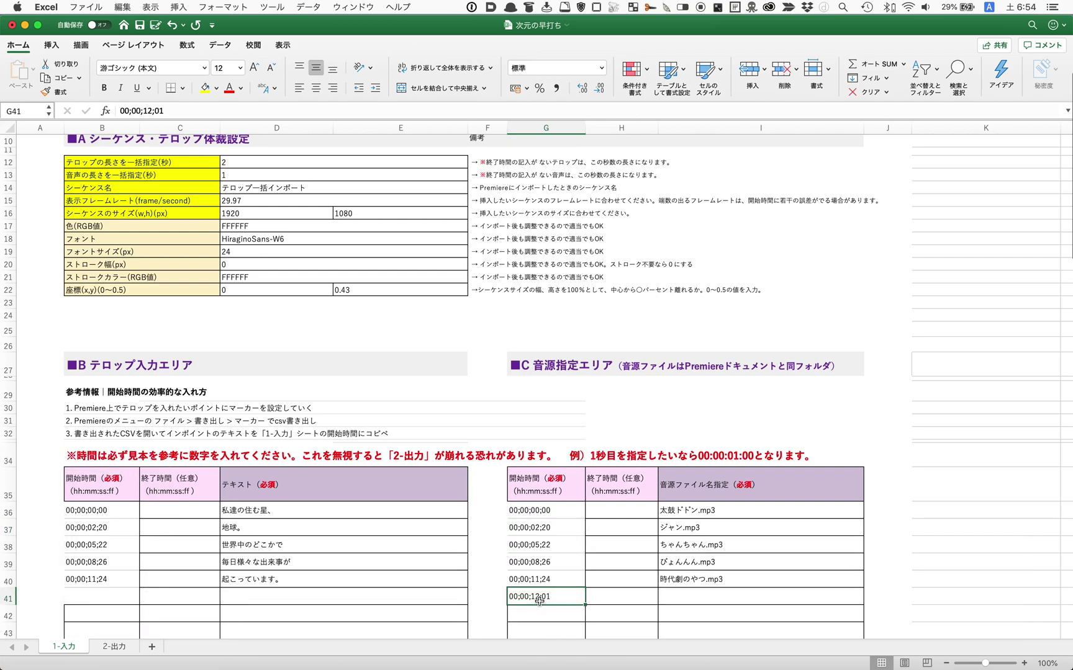
pyautogui.press('Delete')
pyautogui.click(361, 595)
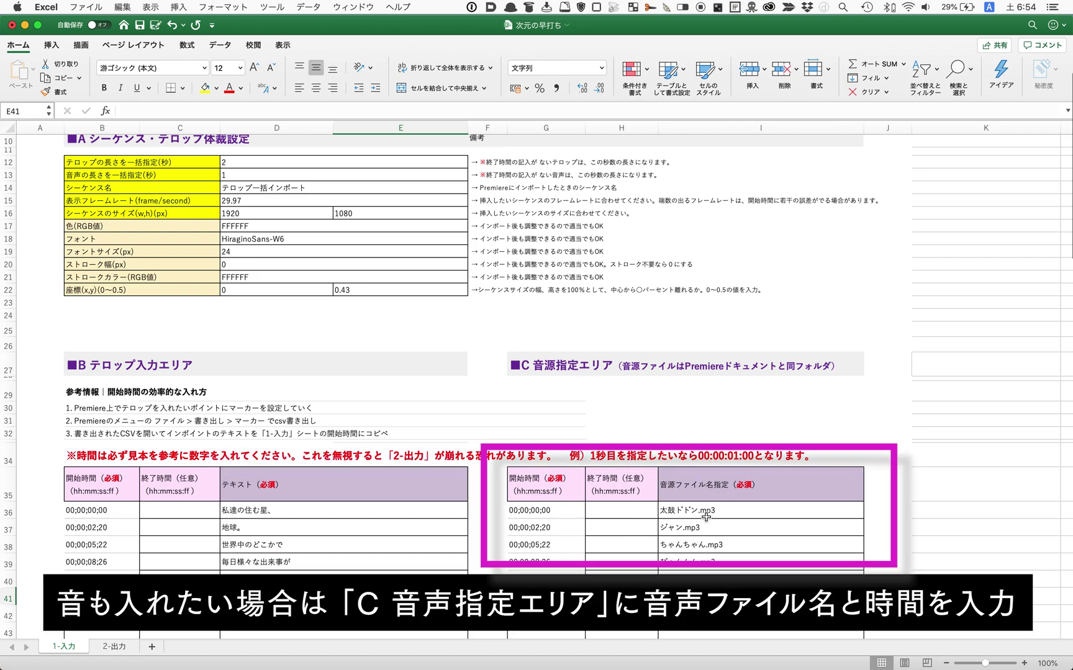
# Review the audio file names in area C and the optional 終了時間 columns of areas B and C.
pyautogui.click(736, 580)
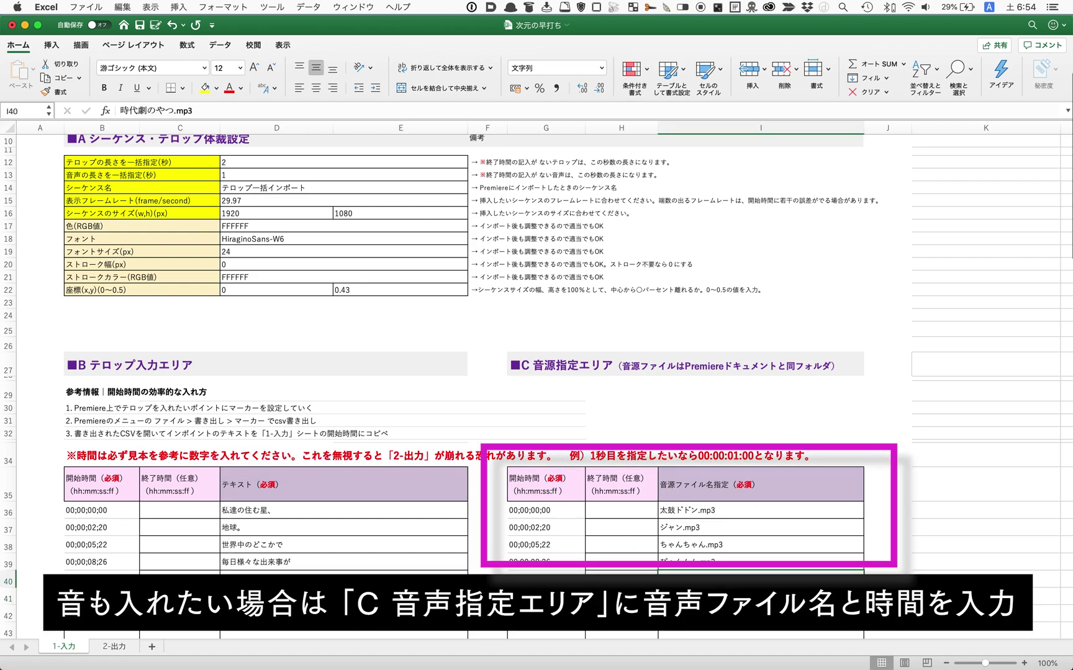
pyautogui.scroll(3, 463, 576)
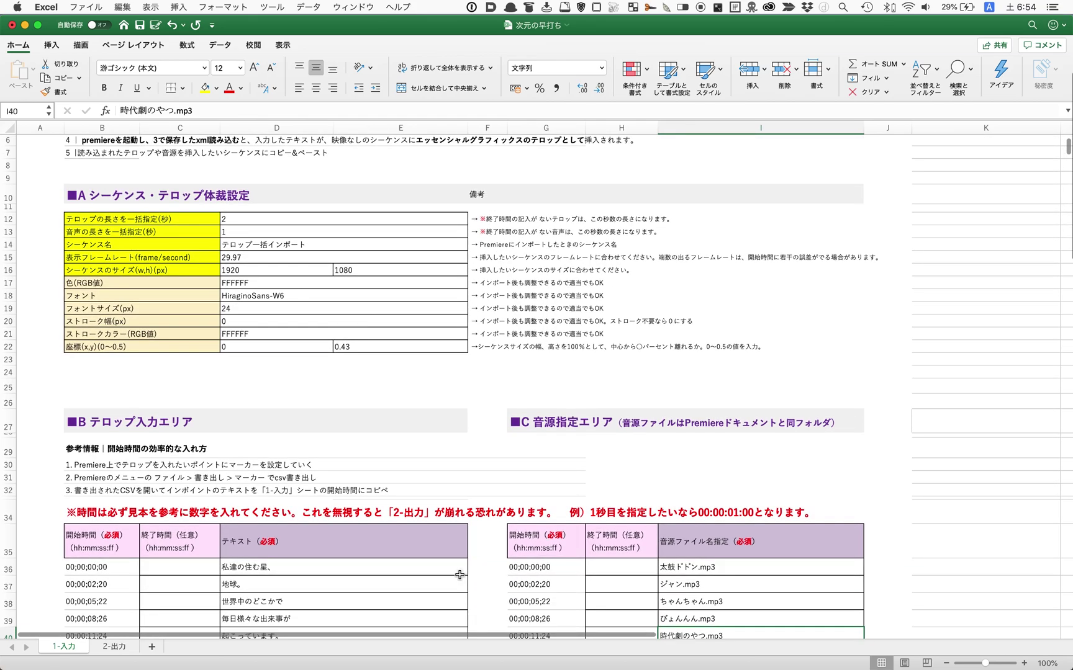
pyautogui.scroll(-2, 457, 562)
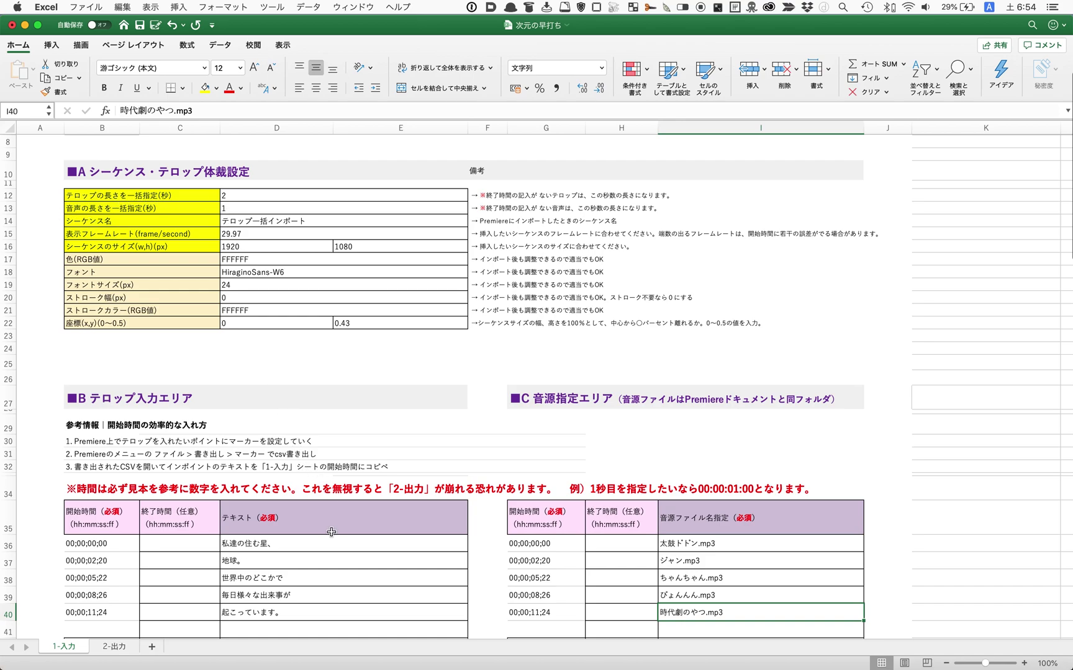
pyautogui.scroll(-1, 332, 533)
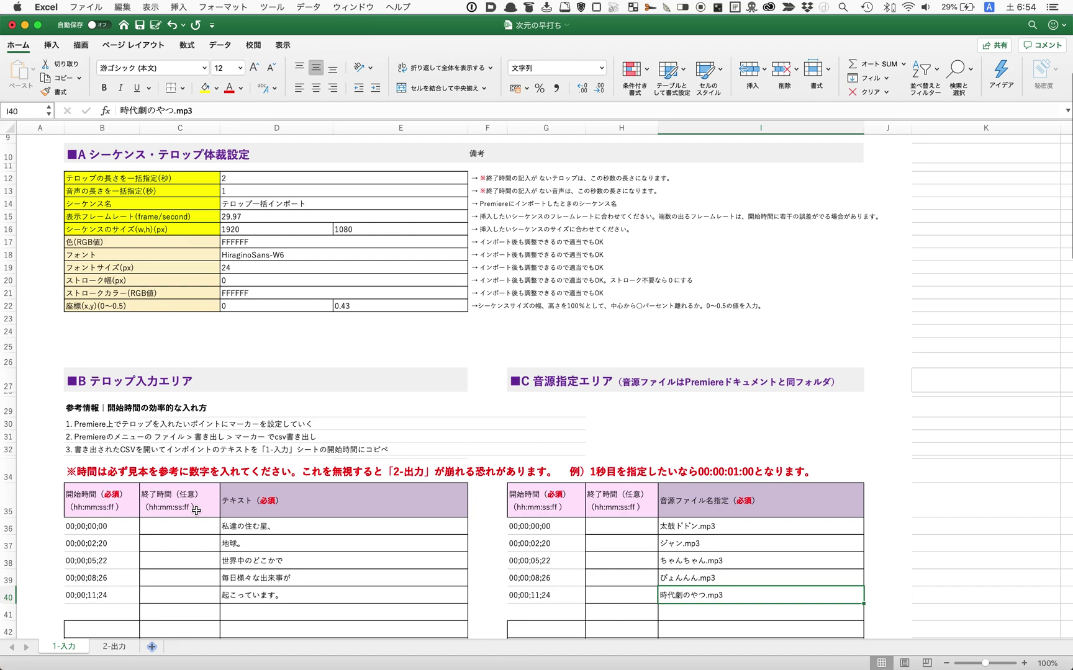
pyautogui.moveTo(197, 510); pyautogui.dragTo(186, 620)
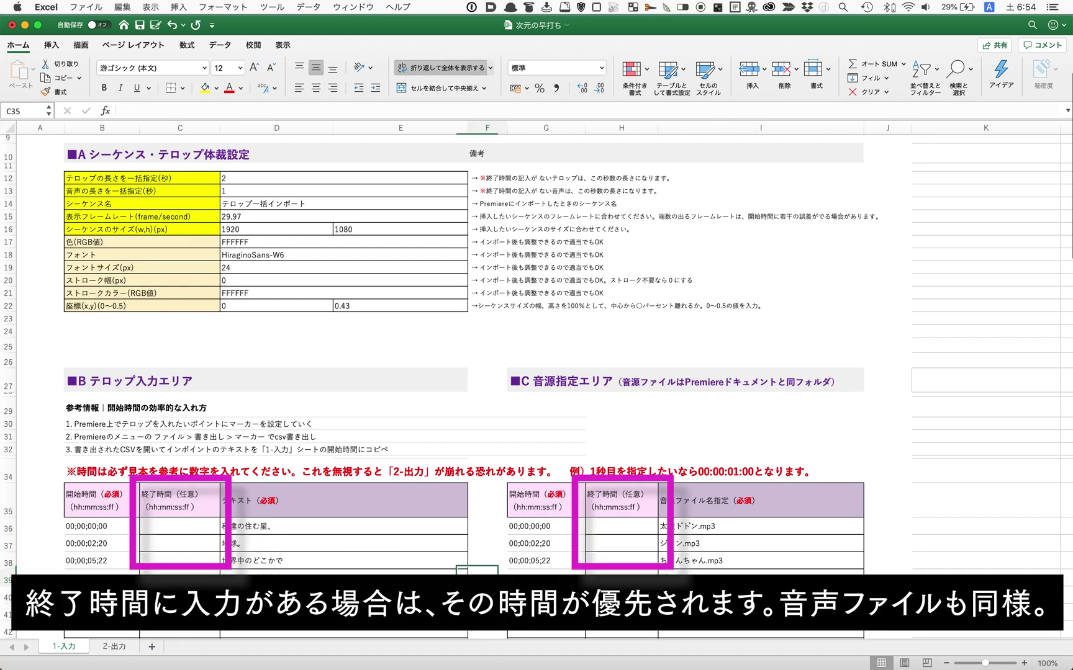
pyautogui.moveTo(621, 512); pyautogui.dragTo(621, 597)
pyautogui.click(490, 575)
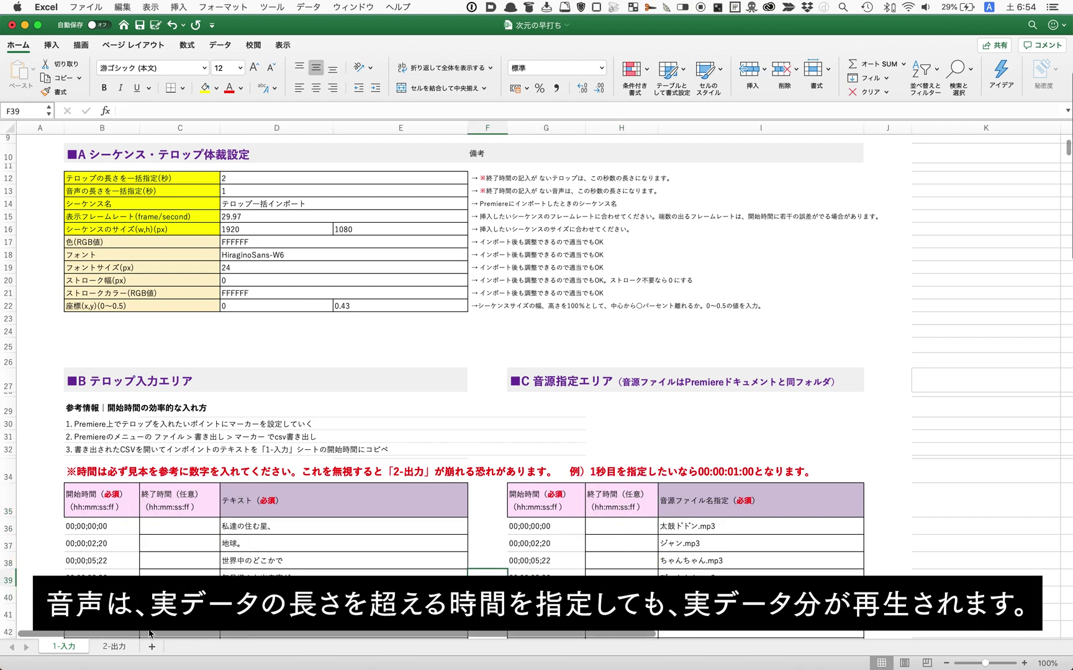
# Copy the entire contents of the 2-出力 sheet.
pyautogui.click(121, 645)
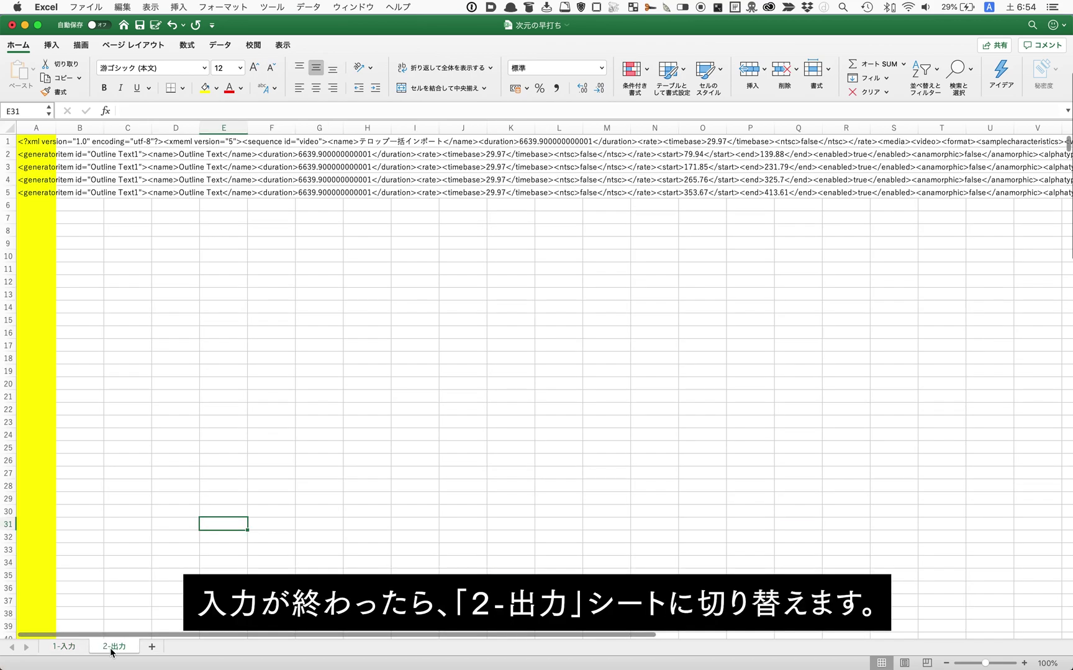
pyautogui.click(205, 402)
pyautogui.press('super+a')
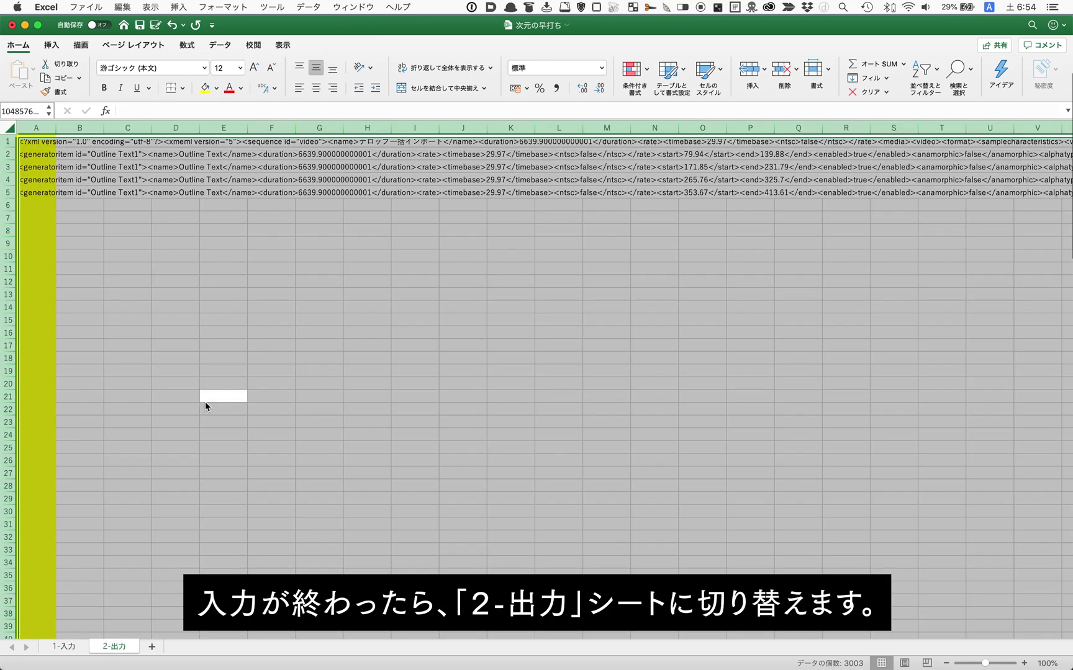
pyautogui.press('super+c')
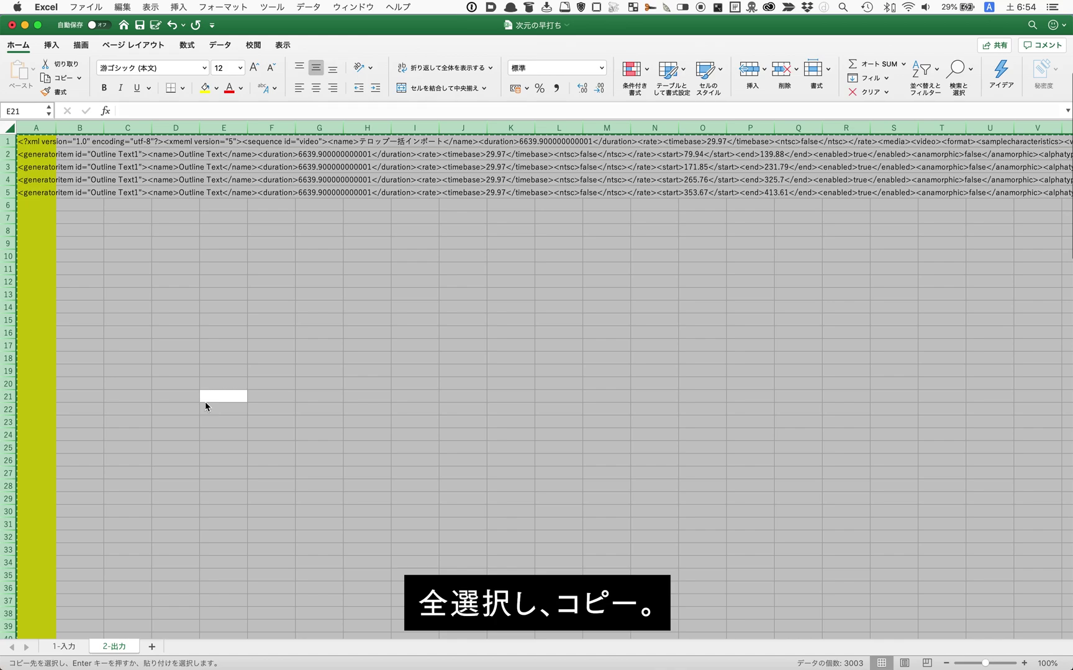
# Open テロップ出力.xml from the 次元の早打ち folder in Finder, replace its contents with the copied XML, then save and close it.
pyautogui.press('super+Tab')
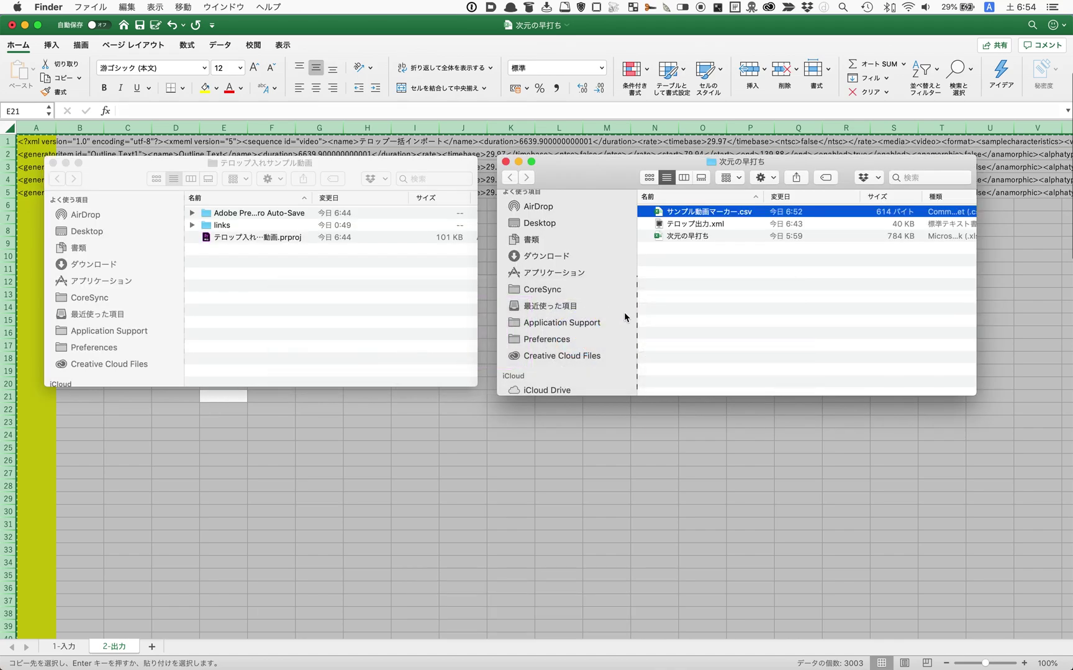
pyautogui.click(735, 307)
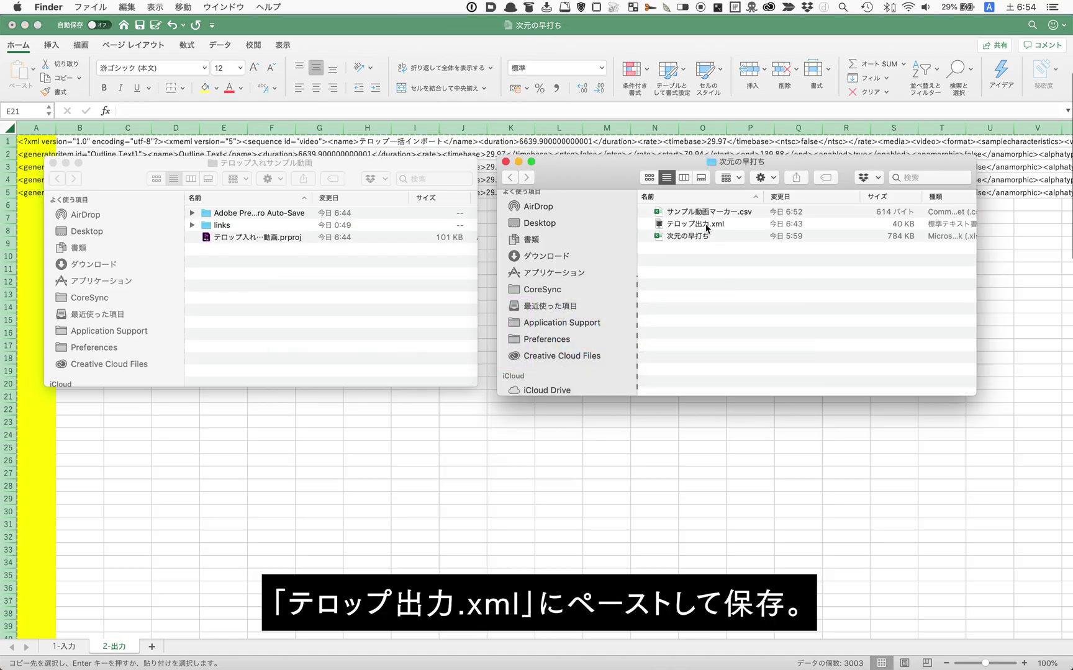
pyautogui.doubleClick(697, 224)
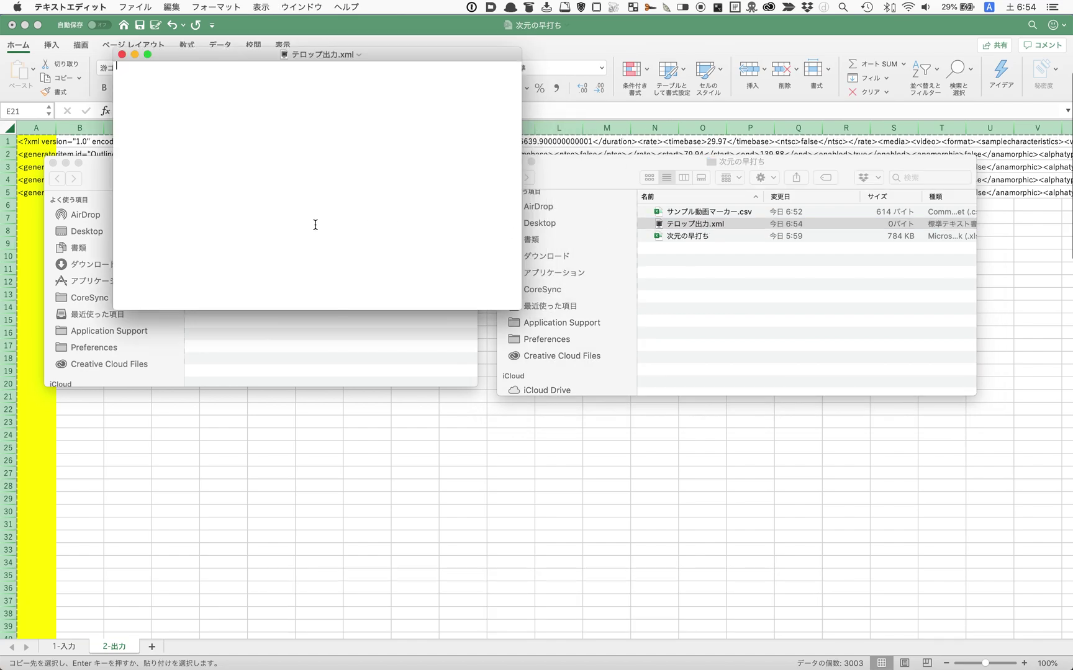
pyautogui.press('super+v')
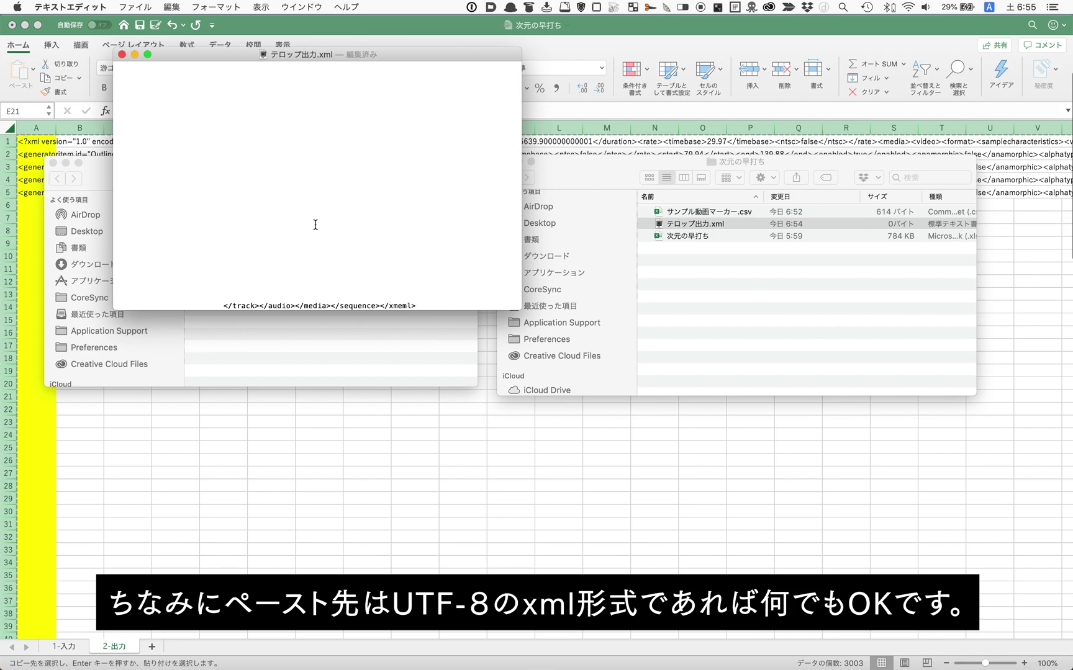
pyautogui.press('super+Up')
pyautogui.press('super+s')
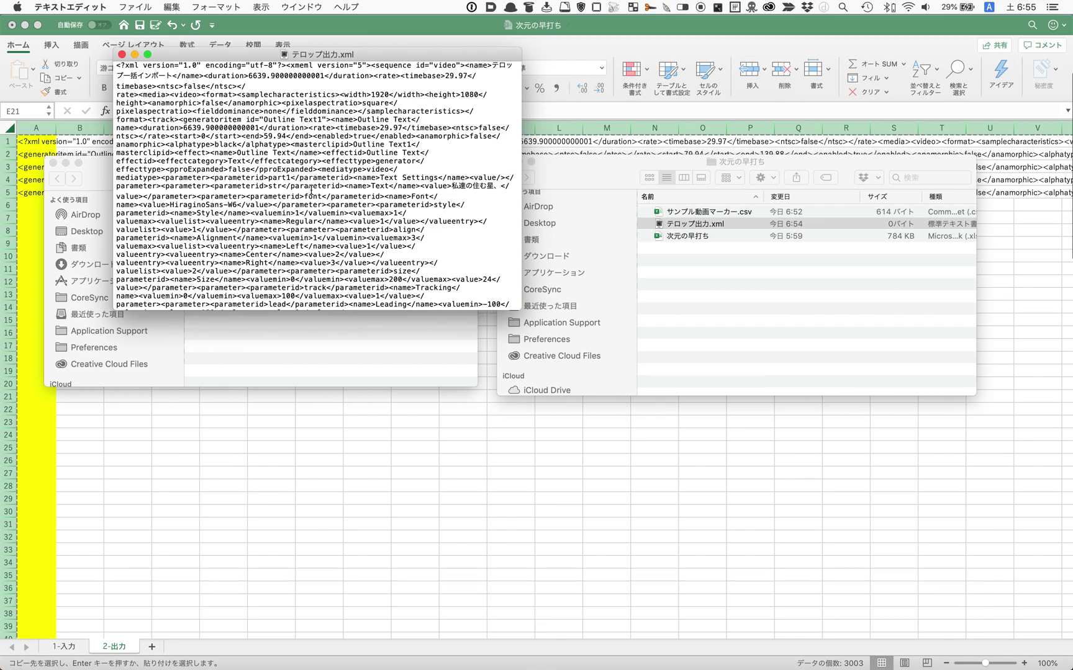
pyautogui.click(121, 54)
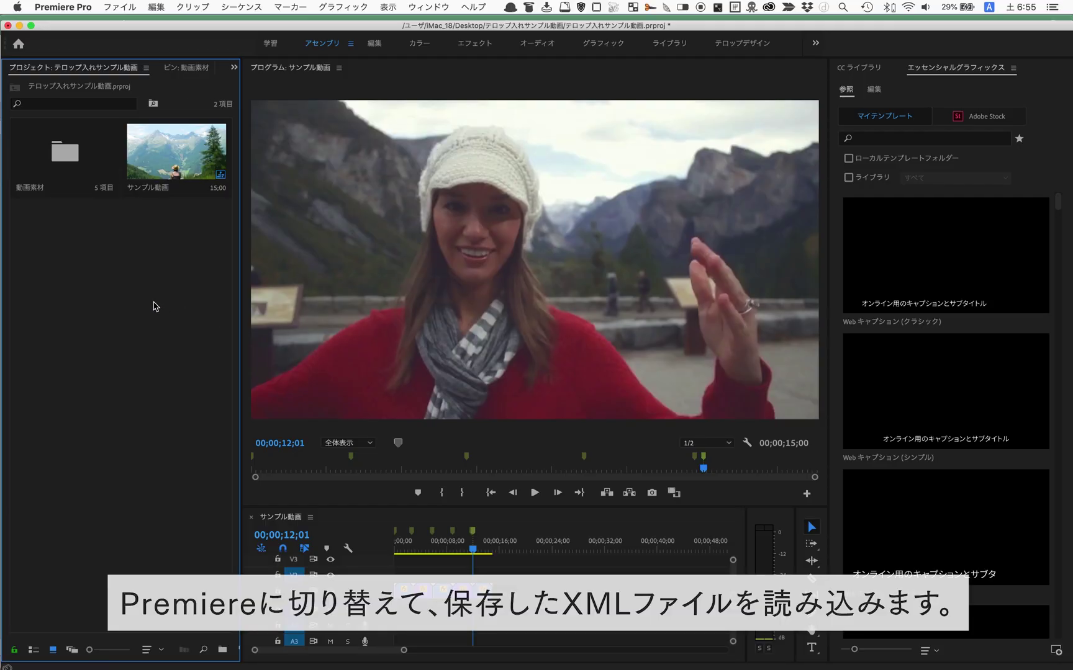
# Import テロップ出力.xml from the 次元の早打ち folder into the Premiere Pro project.
pyautogui.click(115, 5)
pyautogui.click(261, 306)
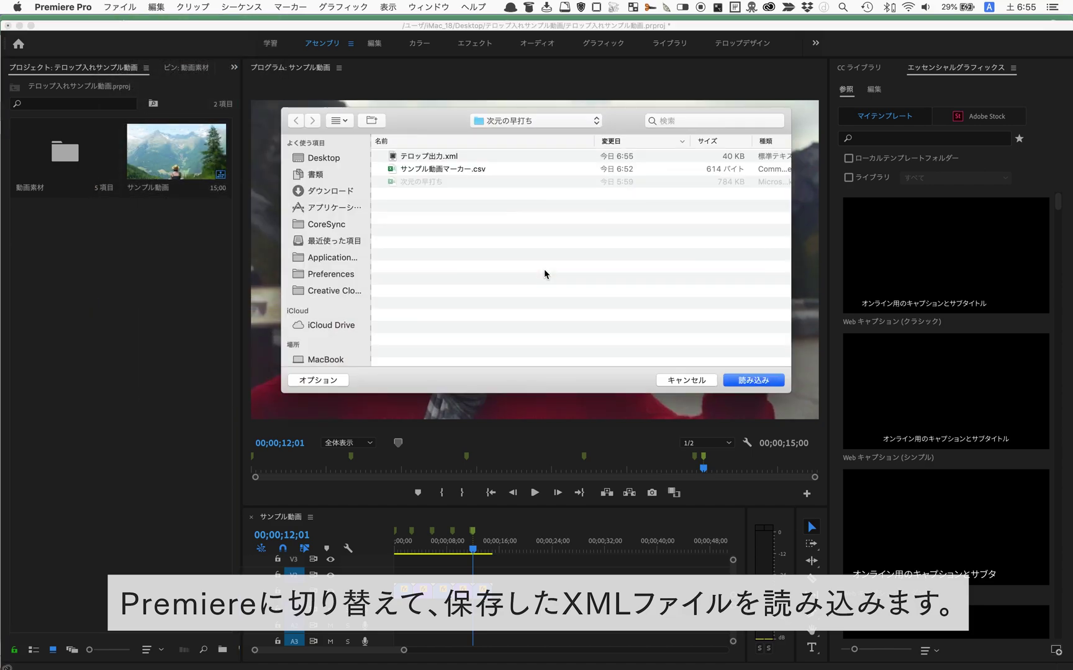
pyautogui.click(484, 157)
pyautogui.click(753, 380)
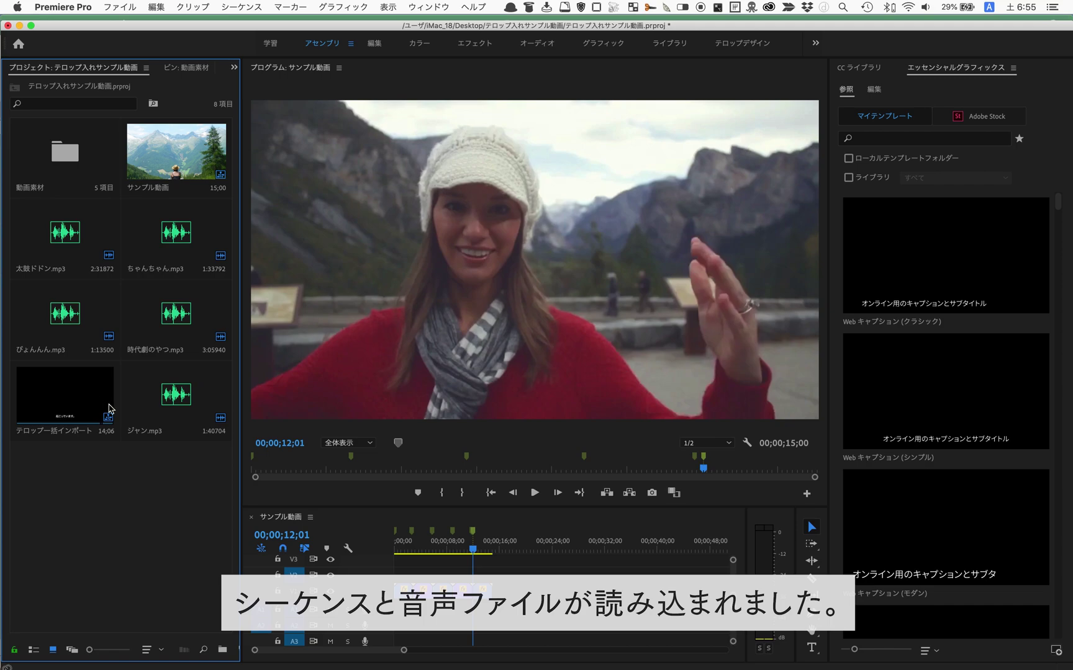
# Switch to Finder, examine where the mp3 files sit in the project's links folder, and return to Premiere Pro.
pyautogui.press('super+Tab')
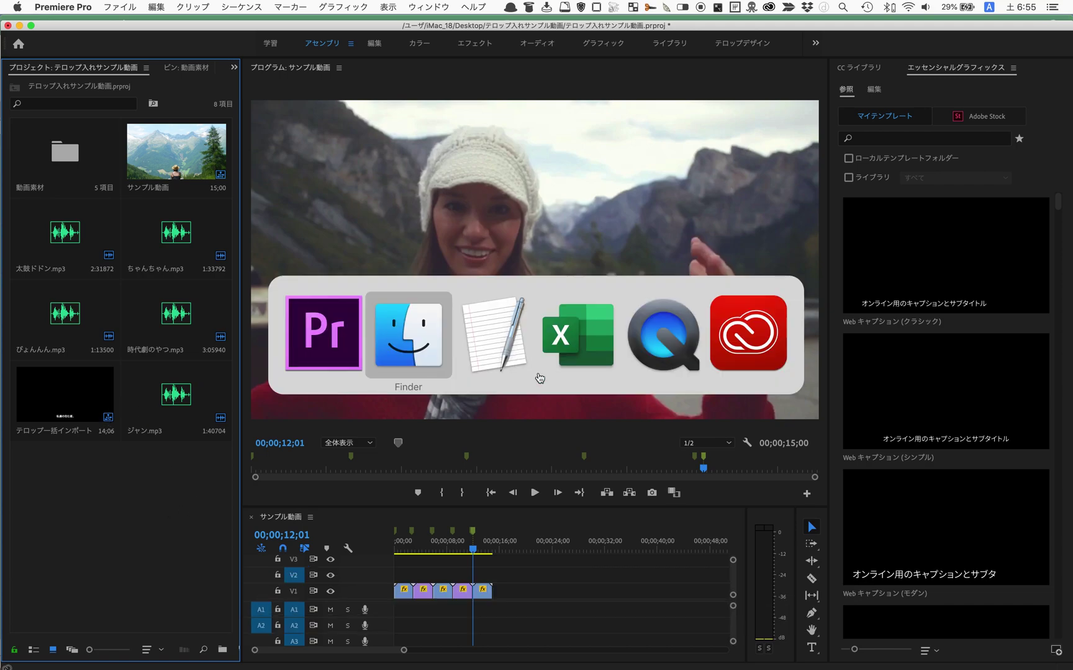
pyautogui.click(302, 266)
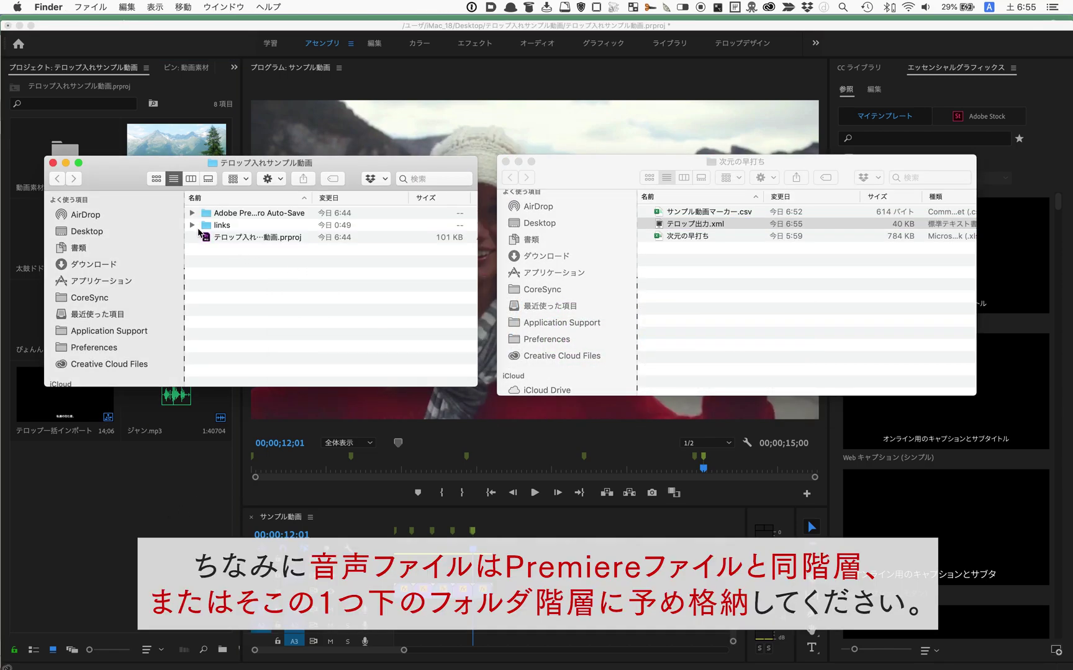
pyautogui.click(193, 227)
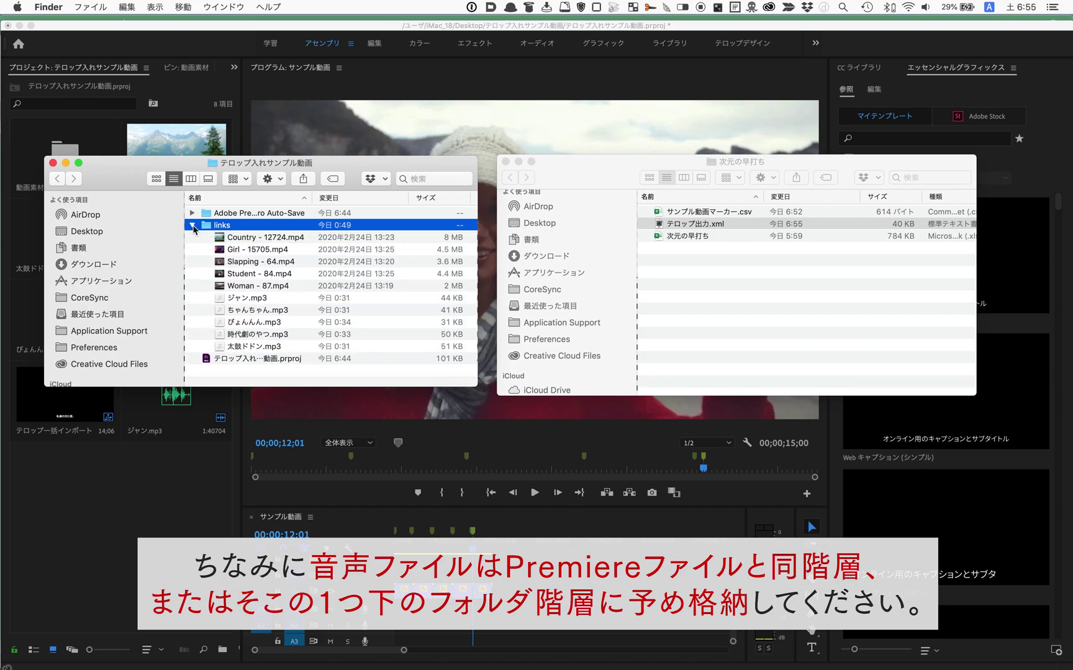
pyautogui.click(257, 301)
pyautogui.keyDown('shift'); pyautogui.click(253, 346); pyautogui.keyUp('shift')
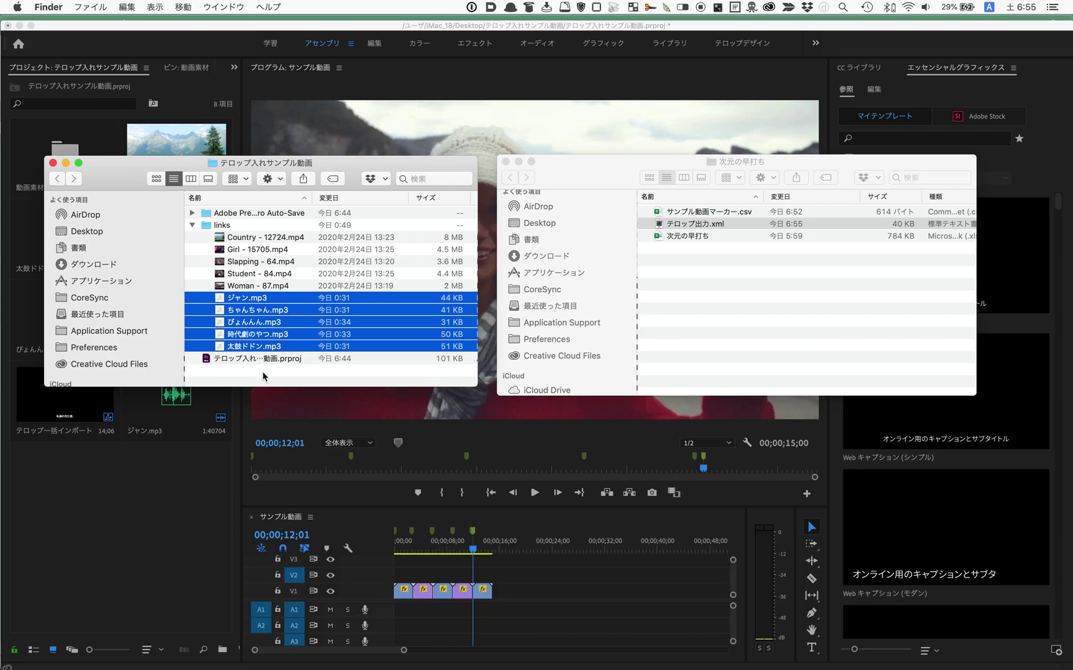
pyautogui.click(264, 375)
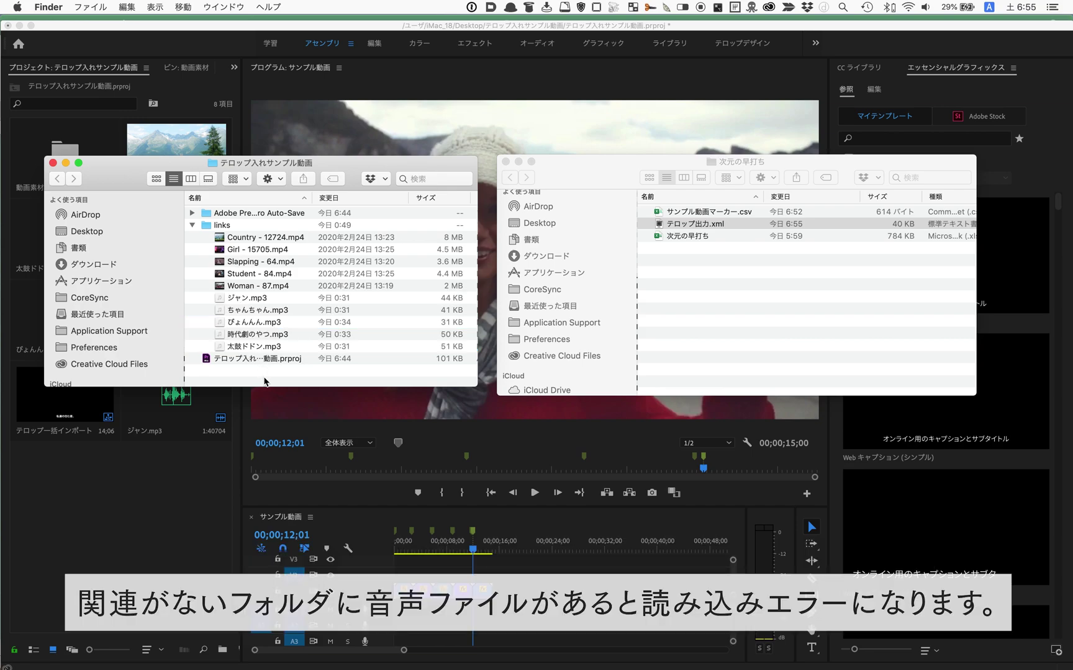
pyautogui.click(213, 494)
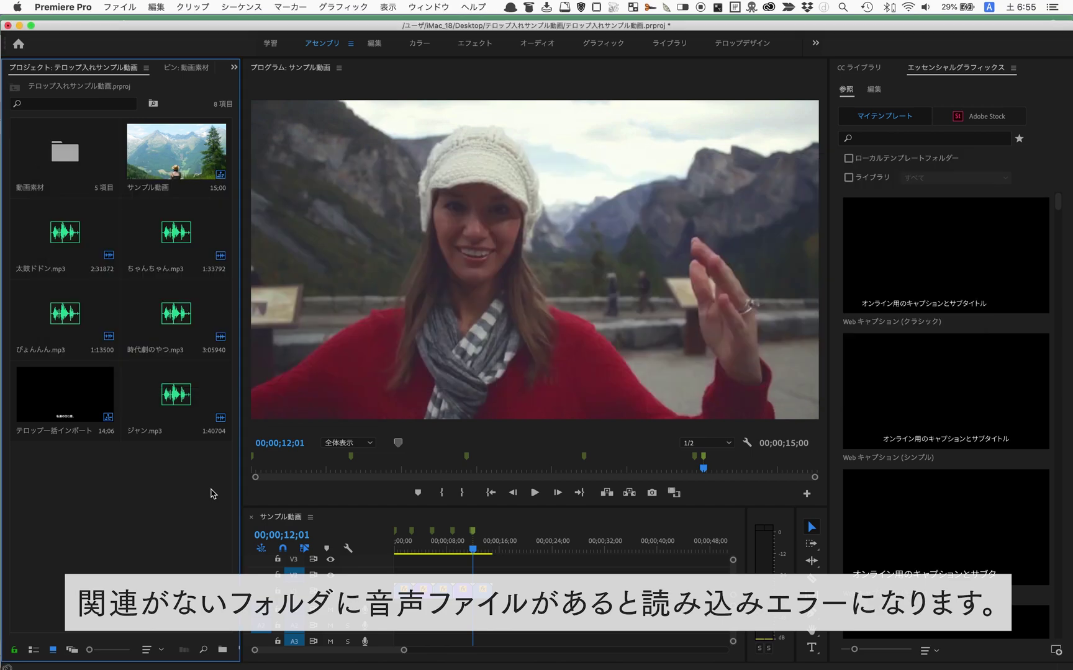
# Copy all caption and audio clips from the テロップ一括インポート sequence and paste them at the start of the サンプル動画 sequence.
pyautogui.doubleClick(80, 399)
pyautogui.moveTo(419, 548); pyautogui.dragTo(349, 566)
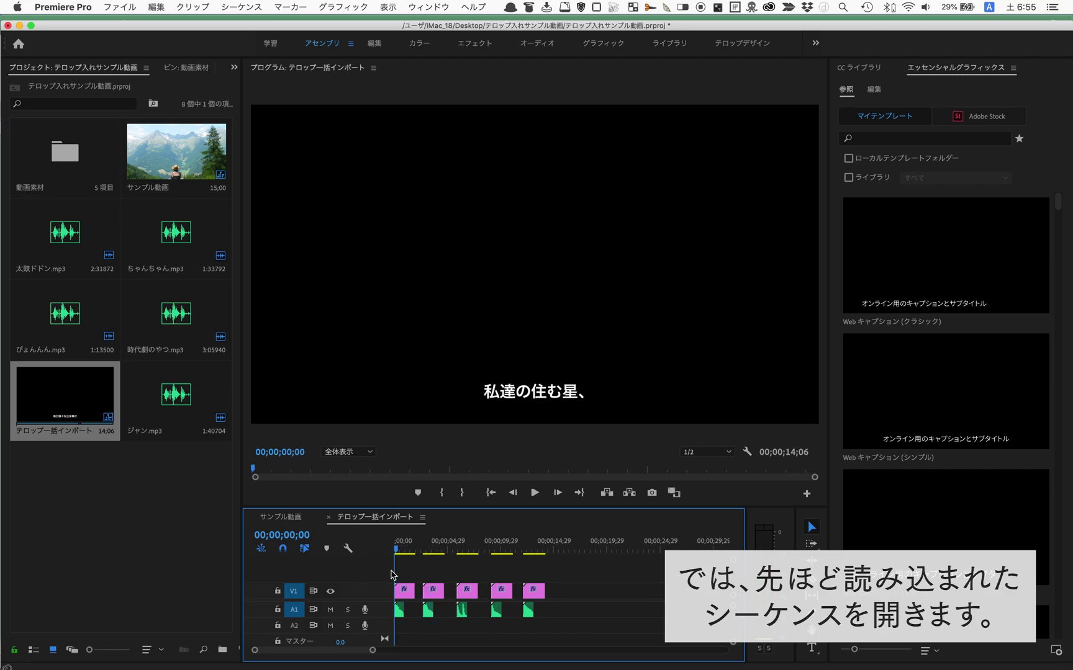
pyautogui.moveTo(558, 626); pyautogui.dragTo(385, 595)
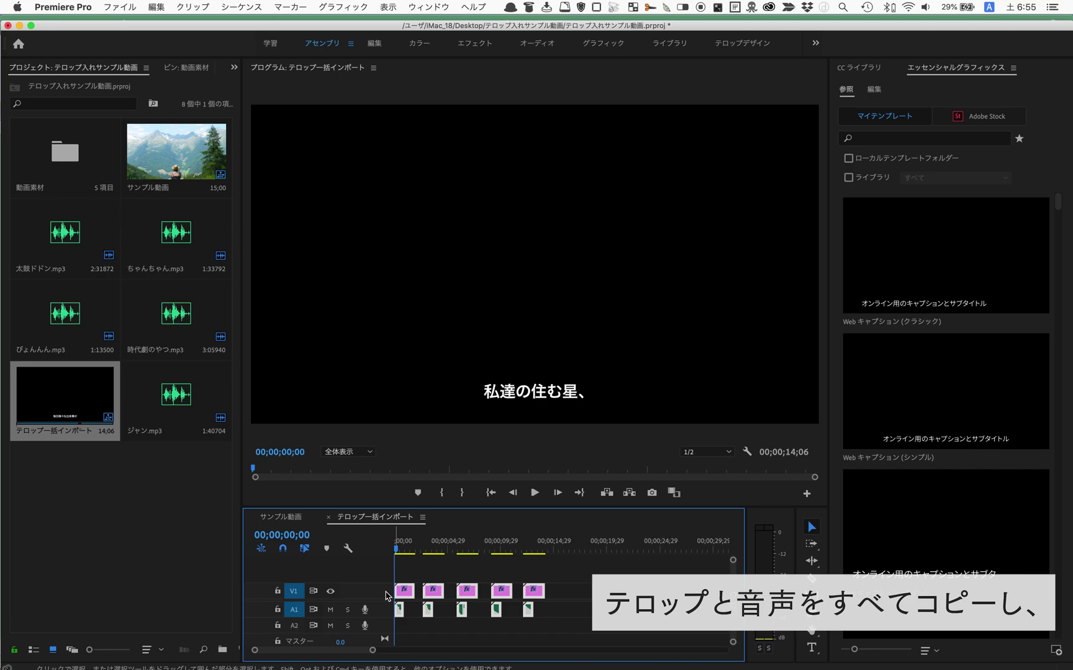
pyautogui.click(286, 517)
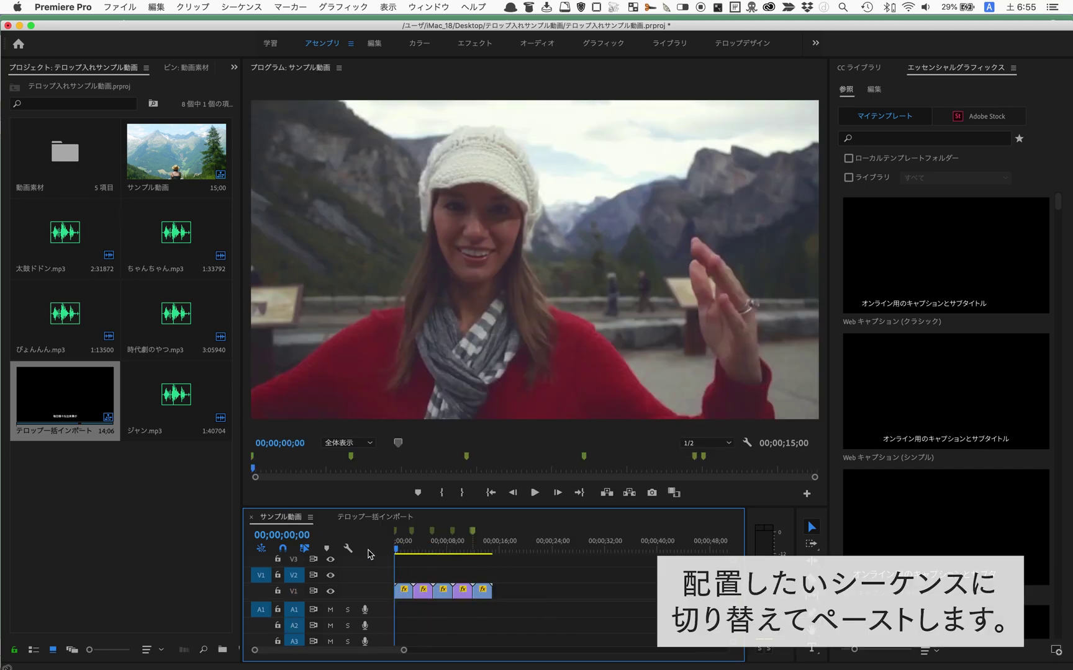
pyautogui.press('super+v')
# Play the サンプル動画 sequence from its start to review the pasted captions and audio.
pyautogui.click(405, 550)
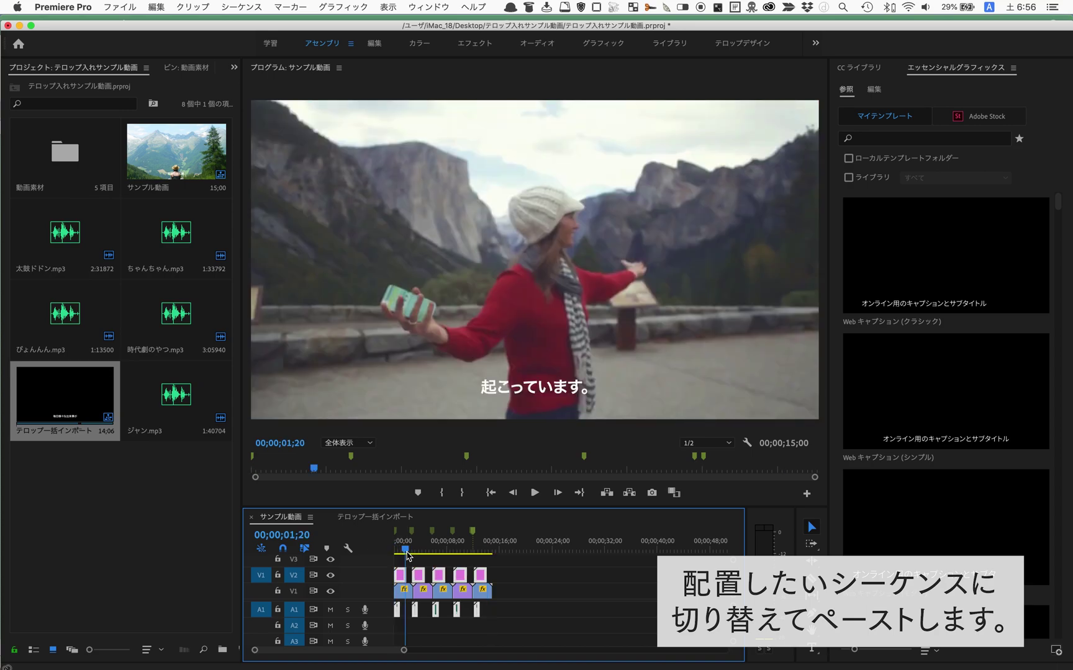
pyautogui.moveTo(407, 551); pyautogui.dragTo(386, 557)
pyautogui.press('space')
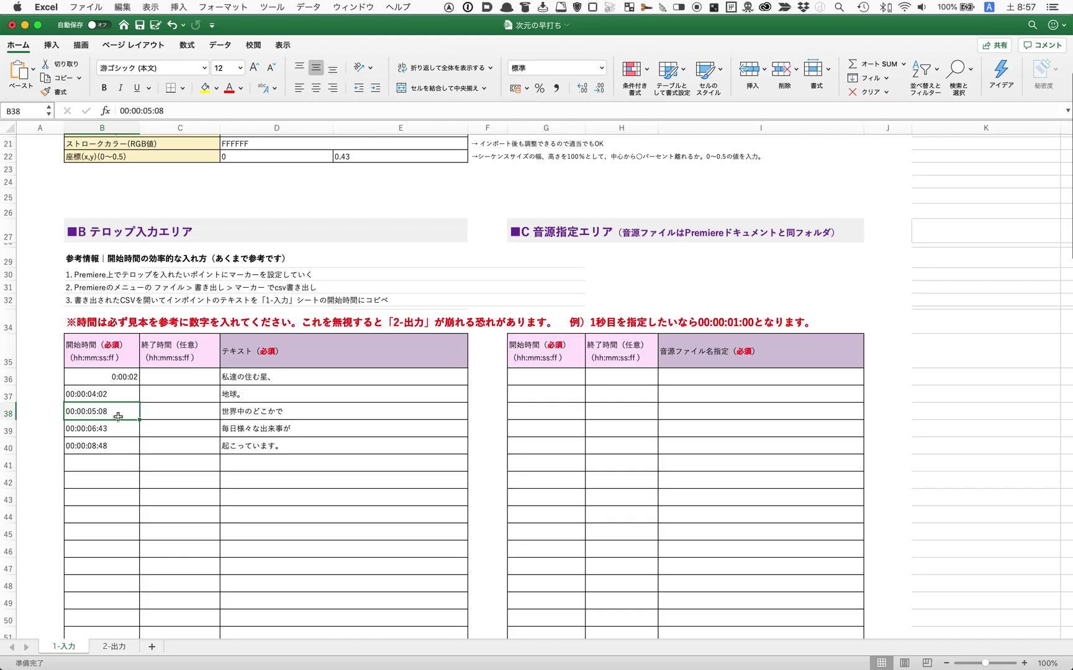
# In Excel, shorten the area B start time in B37 to 00:00:04:0 as an example of a wrong entry.
pyautogui.doubleClick(118, 397)
pyautogui.press('BackSpace')
pyautogui.press('Return')
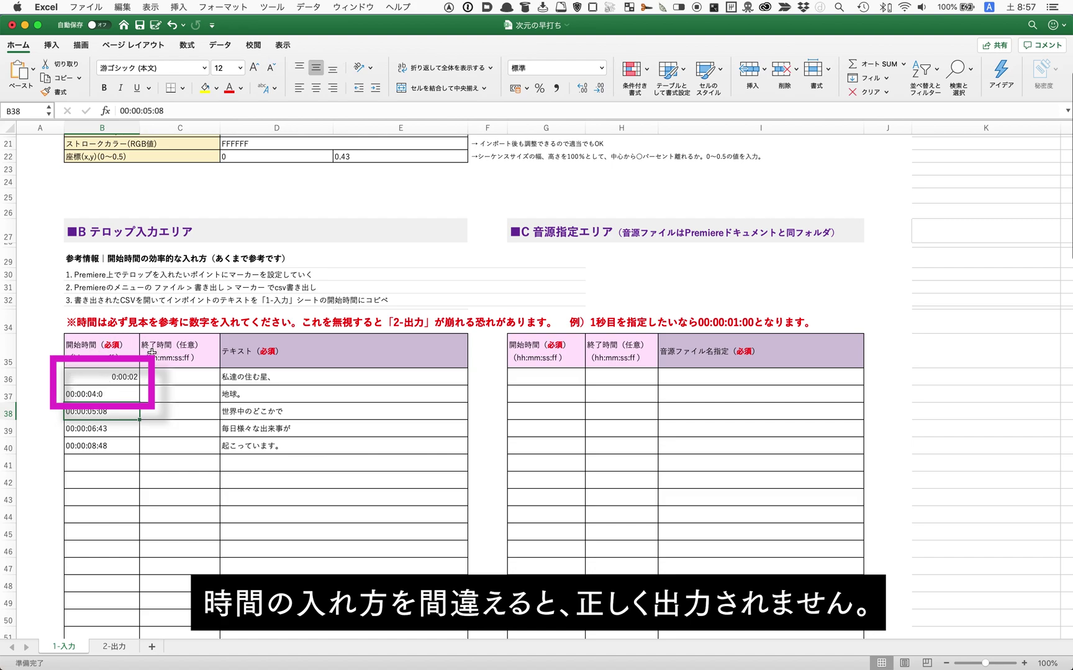
# Compare the start-time formats in B36:B40 and check the 2-出力 sheet for errors caused by wrongly entered times.
pyautogui.click(153, 518)
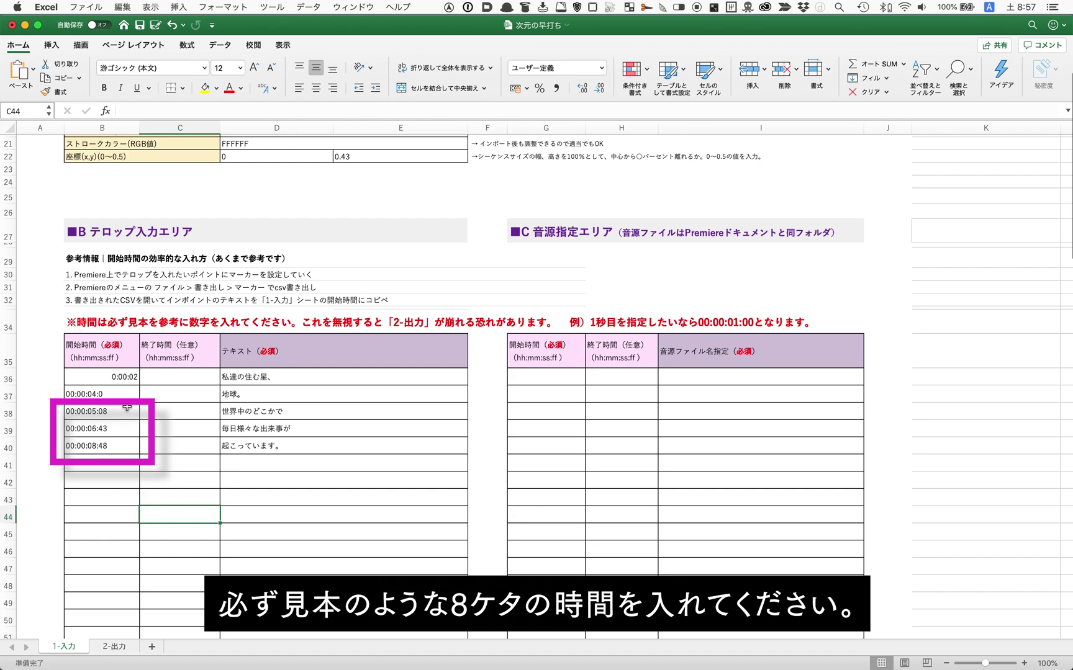
pyautogui.click(99, 379)
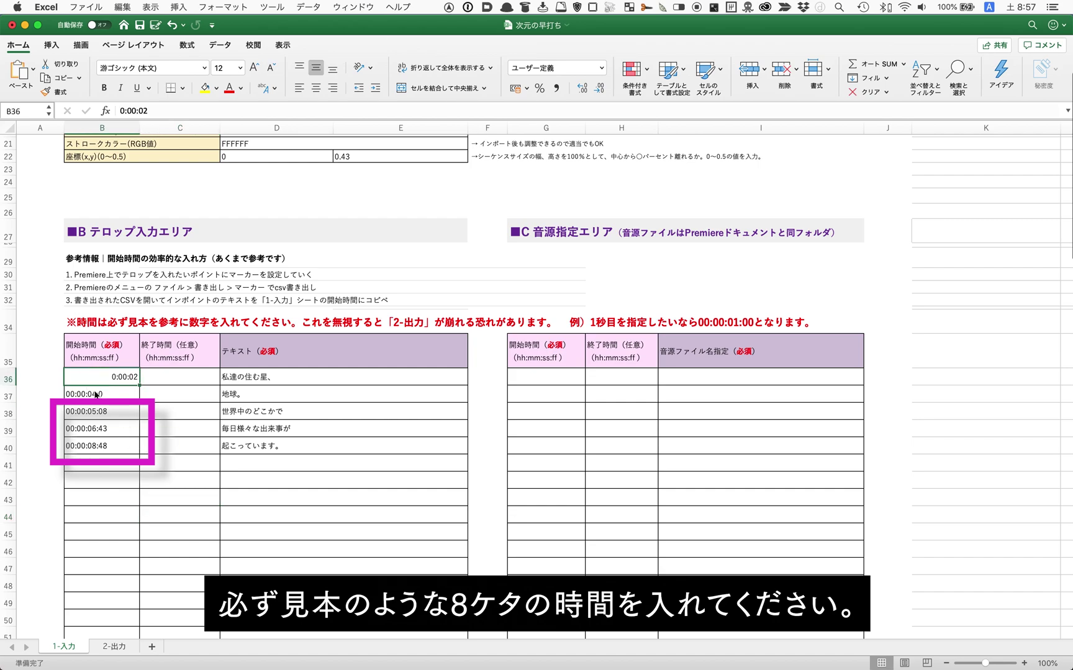
pyautogui.keyDown('super'); pyautogui.click(96, 395); pyautogui.keyUp('super')
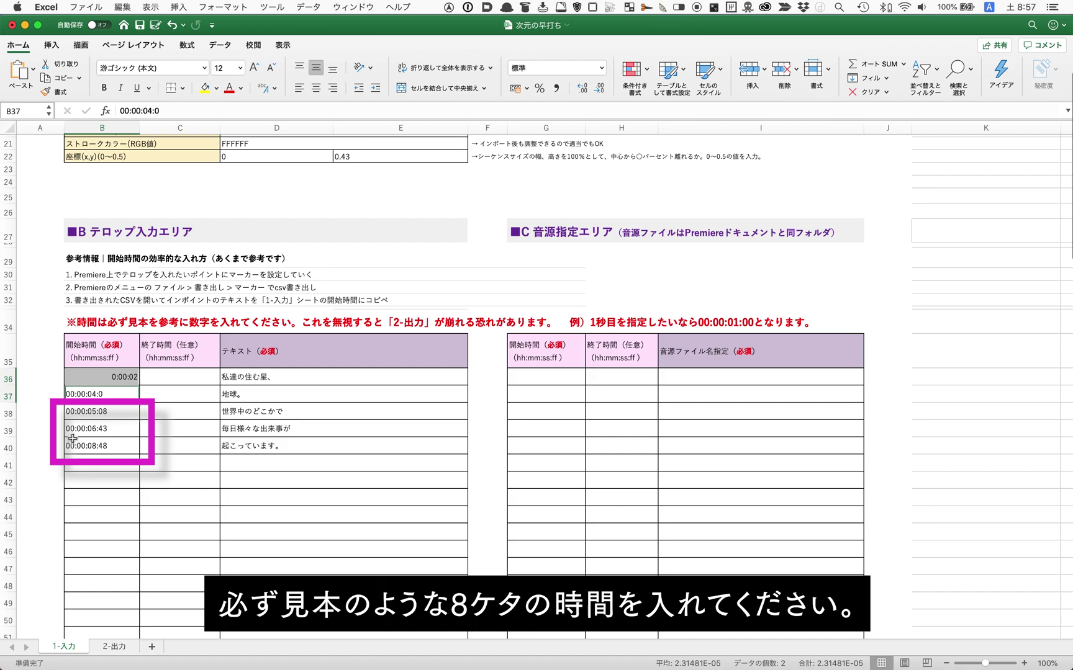
pyautogui.click(51, 411)
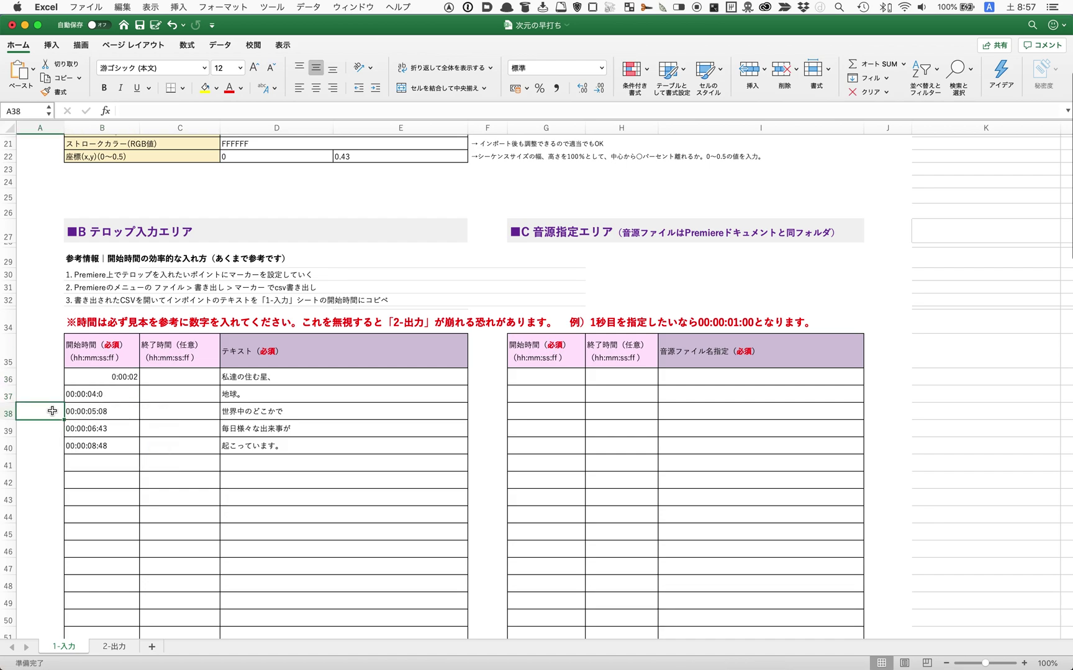
pyautogui.click(117, 648)
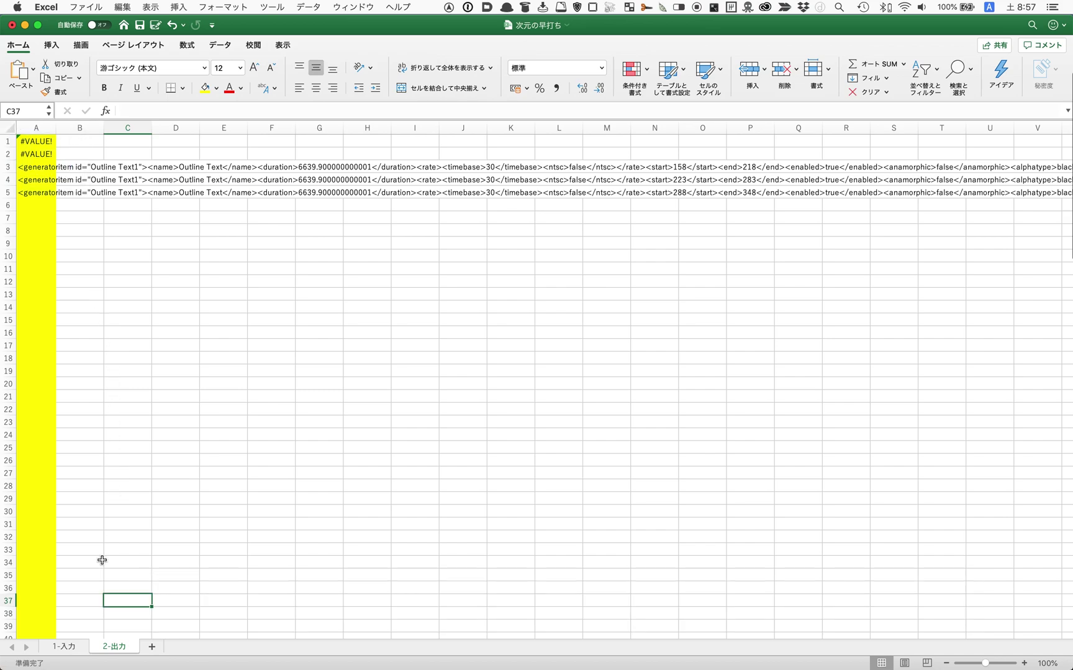
pyautogui.click(71, 652)
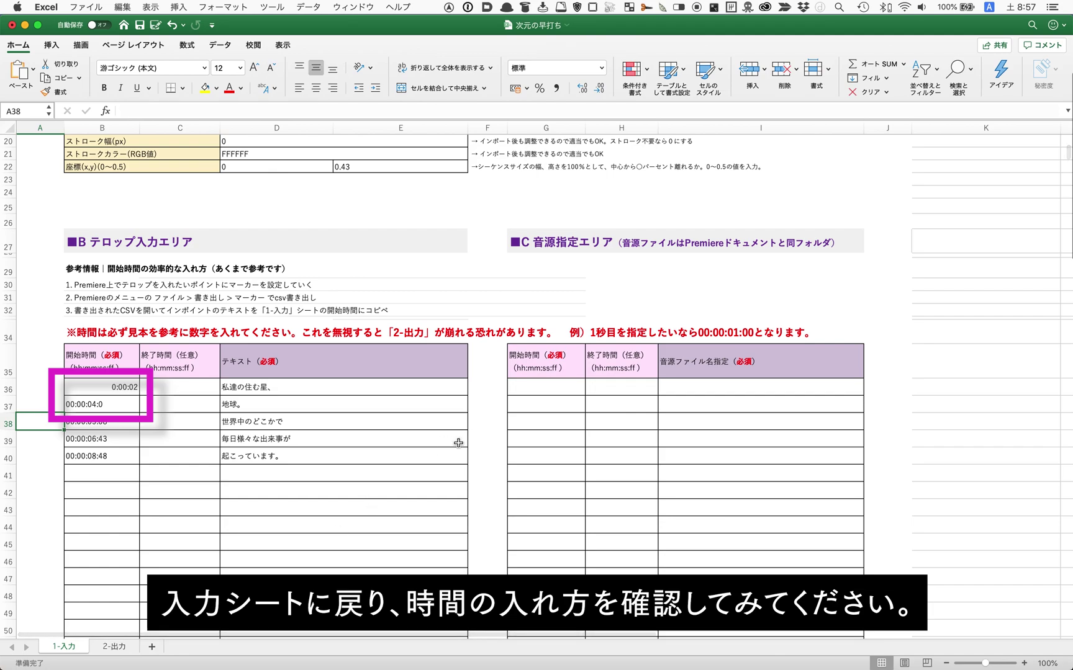